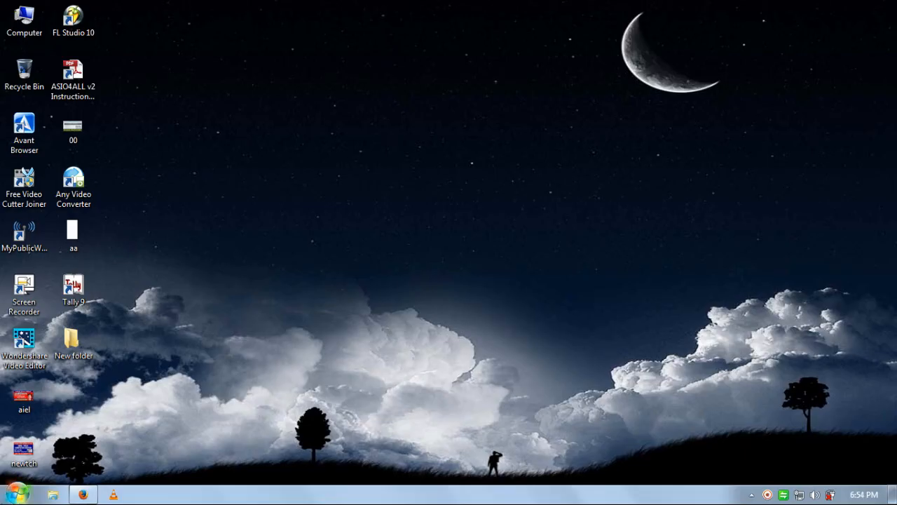
Open Microsoft Office Excel 2007 with a blank workbook
{"action": "left_click", "coordinate": [18, 483]}
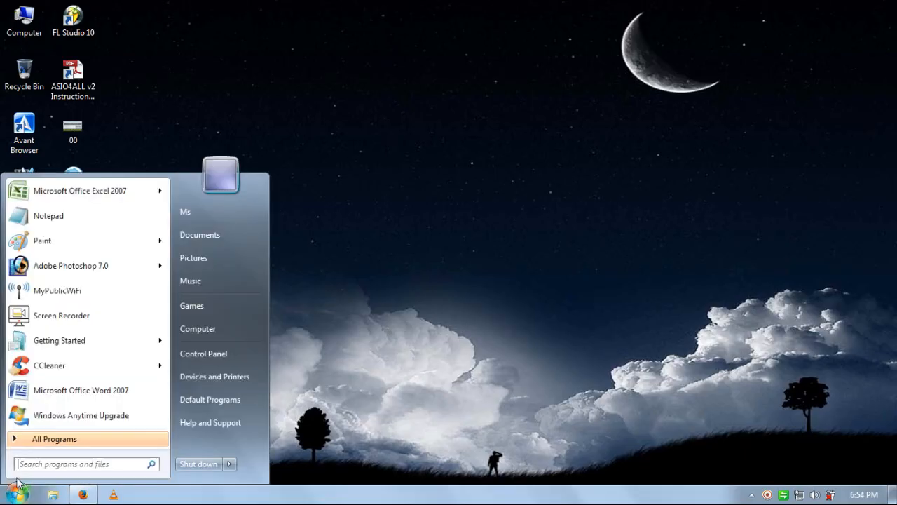
{"action": "left_click", "coordinate": [96, 192]}
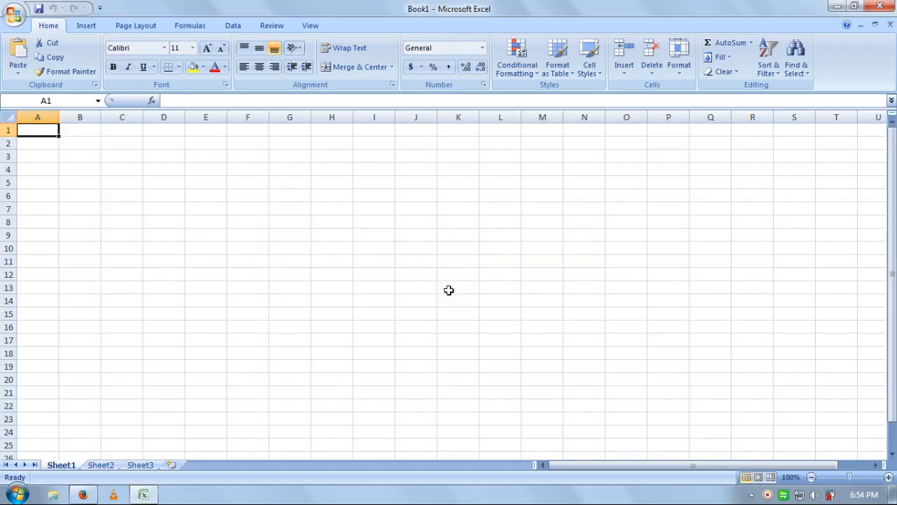
Enter the headings "S.No,", "Date" and "Products Code" in cells A7 to C7
{"action": "left_click", "coordinate": [49, 181]}
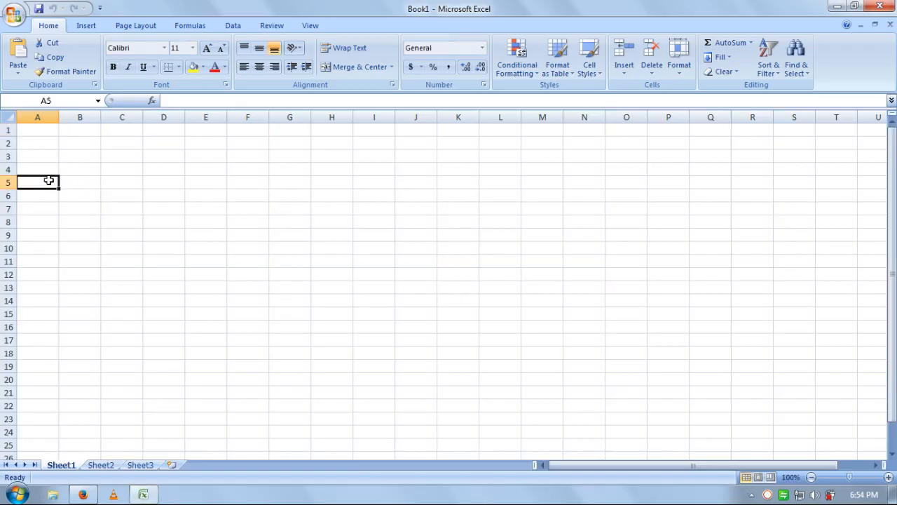
{"action": "left_click", "coordinate": [34, 206]}
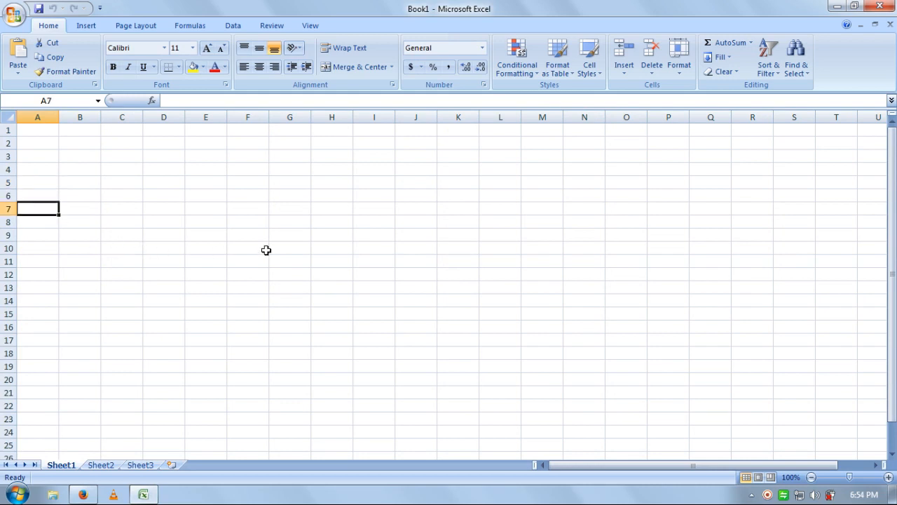
{"action": "type", "text": "S"}
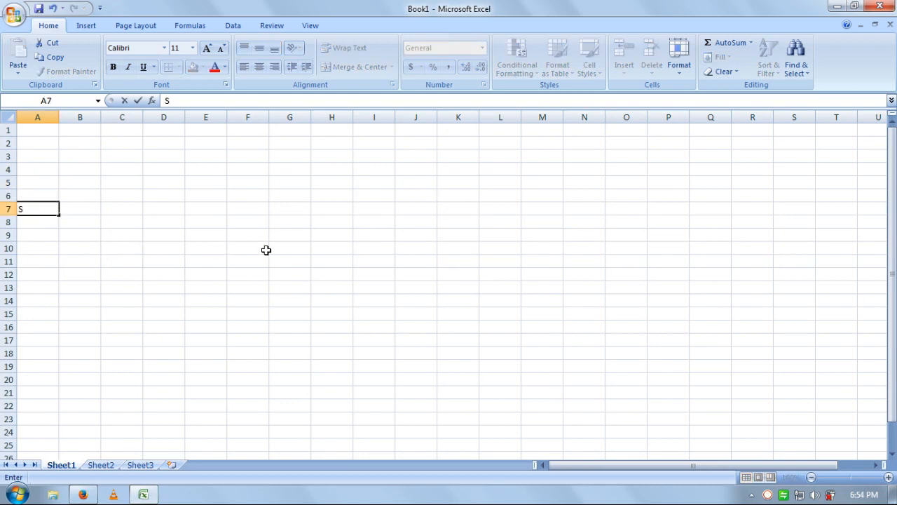
{"action": "type", "text": ".No,"}
{"action": "key", "text": "Tab"}
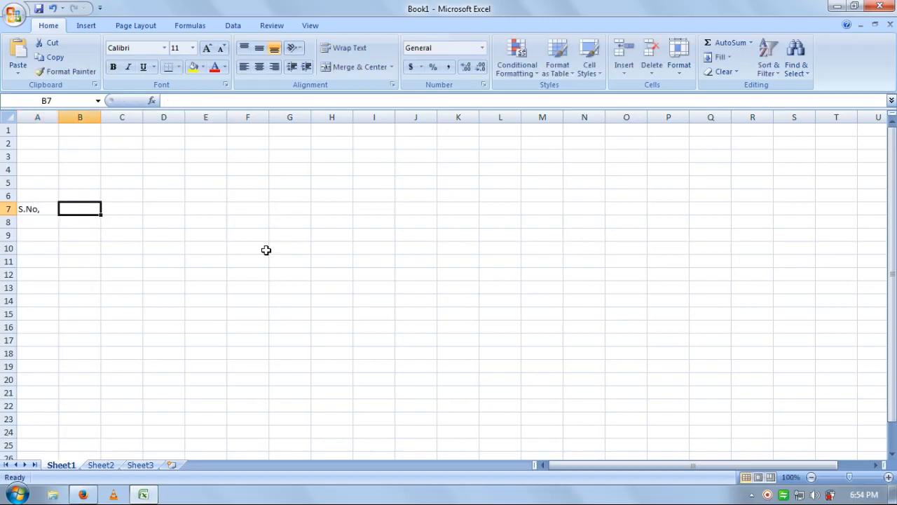
{"action": "type", "text": "Date"}
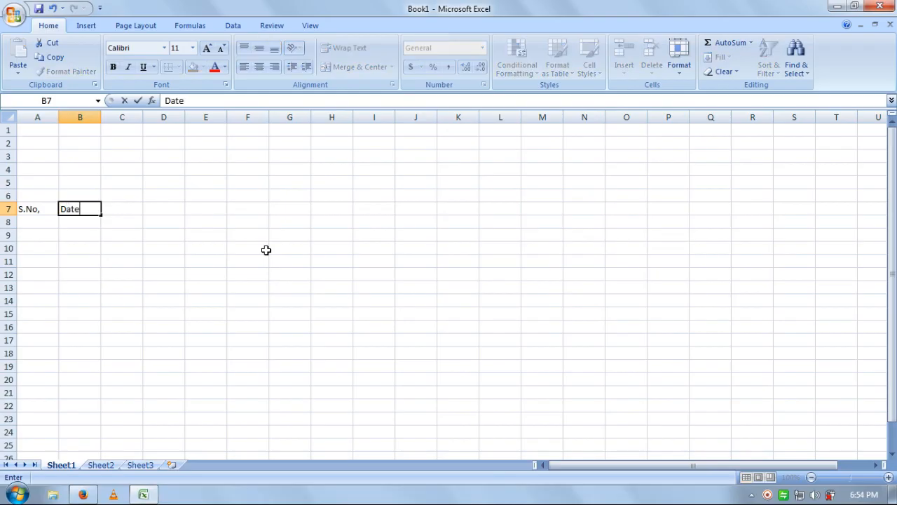
{"action": "key", "text": "Tab"}
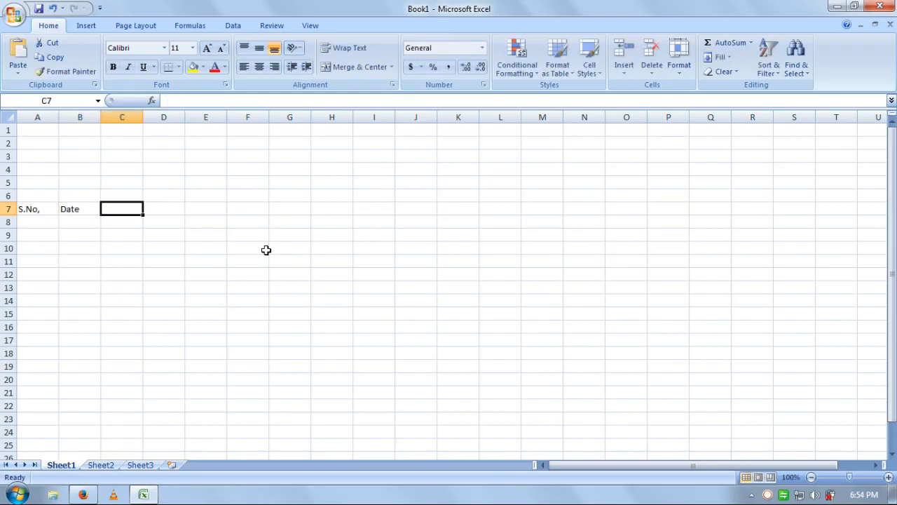
{"action": "type", "text": "P"}
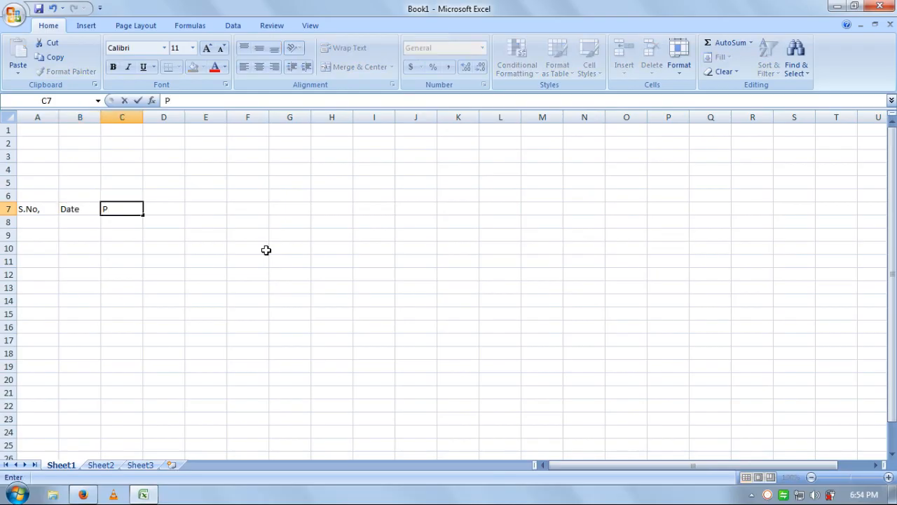
{"action": "type", "text": "roducts Code"}
{"action": "key", "text": "Tab"}
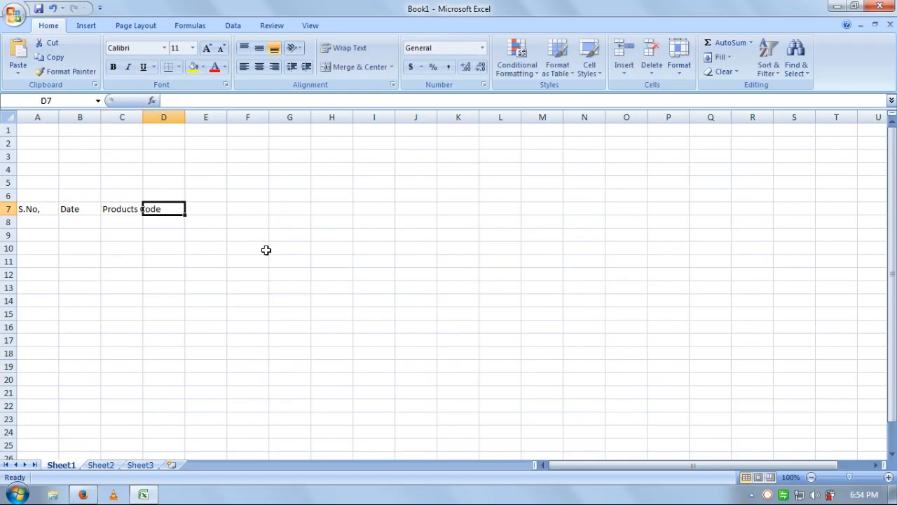
Continue the heading row with "Description", "Price" and "Quantity" in cells D7 to F7
{"action": "type", "text": "De"}
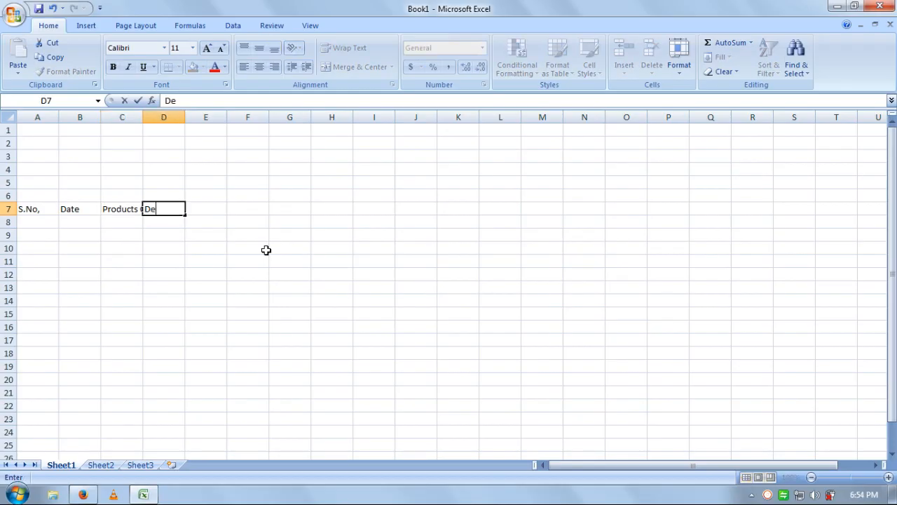
{"action": "type", "text": "scription"}
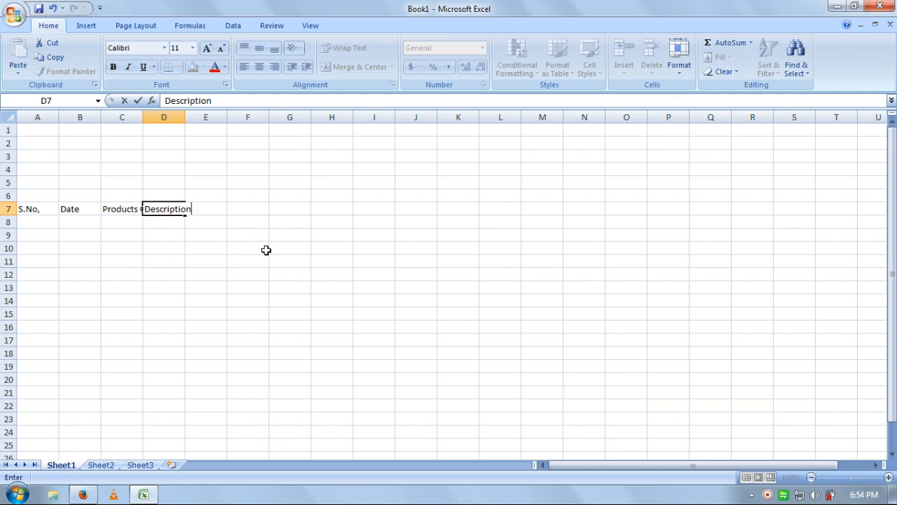
{"action": "key", "text": "Tab"}
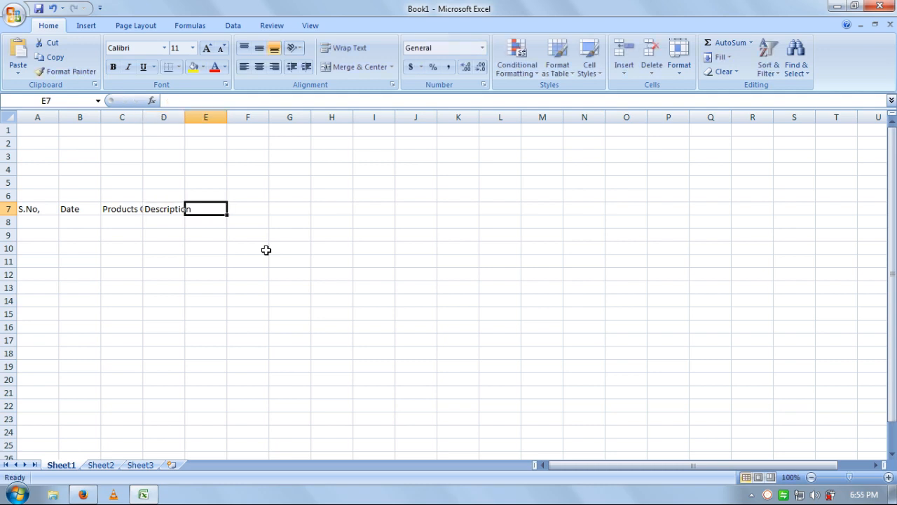
{"action": "type", "text": "P"}
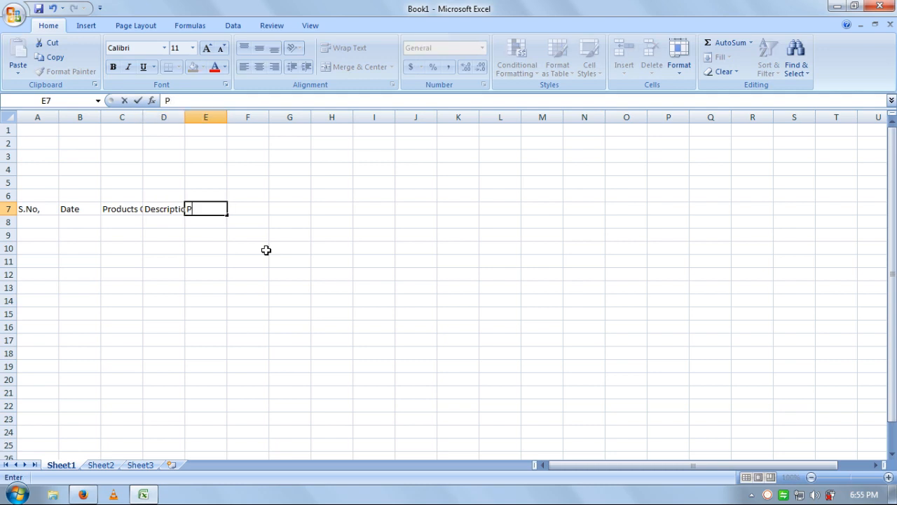
{"action": "type", "text": "rice"}
{"action": "key", "text": "Tab"}
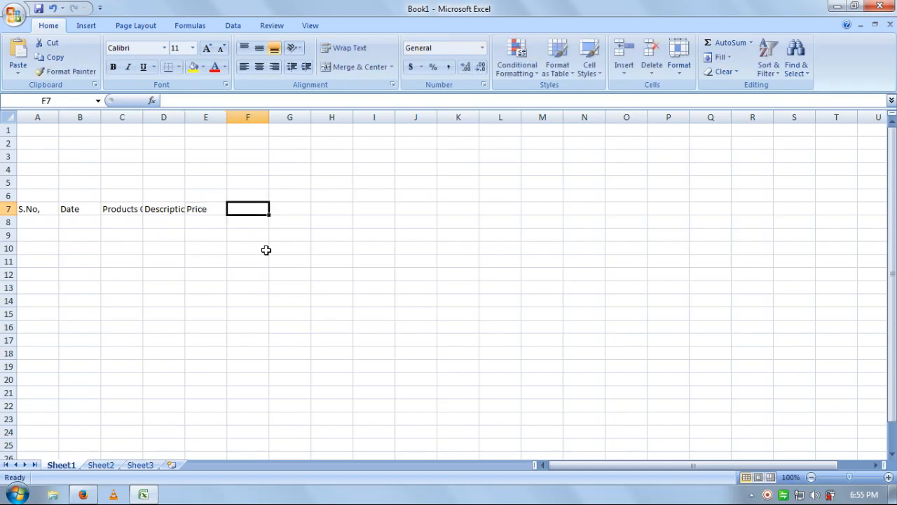
{"action": "type", "text": "Q"}
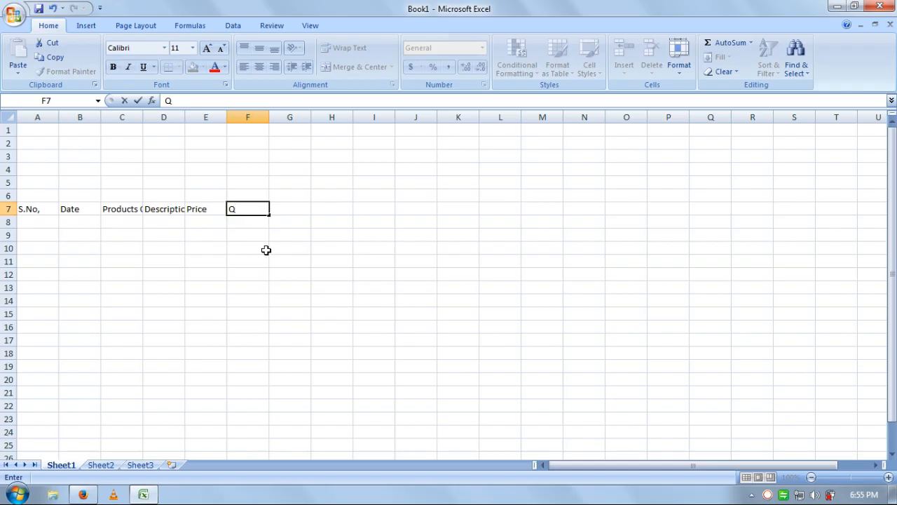
{"action": "type", "text": "uantity"}
{"action": "key", "text": "Tab"}
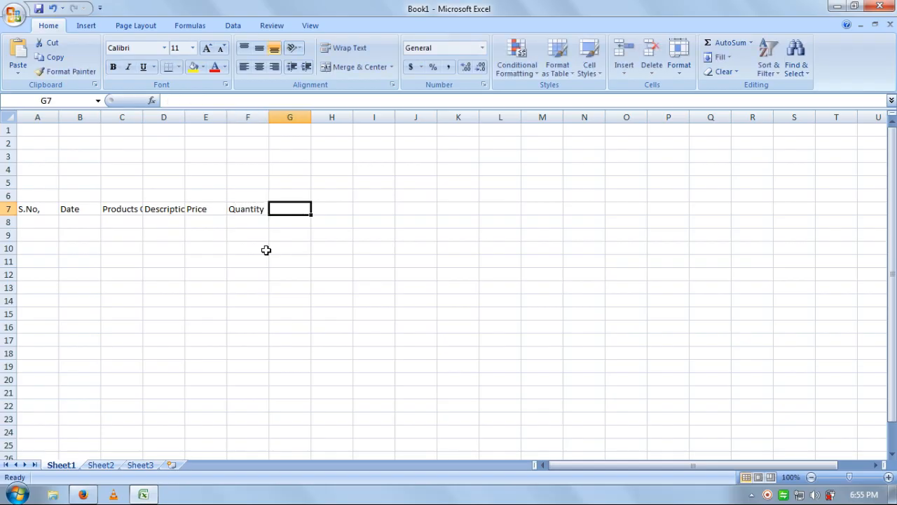
Complete the heading row with "Sales Amount", "Sales Tax" and "Total" in cells G7 to I7
{"action": "type", "text": "Sa"}
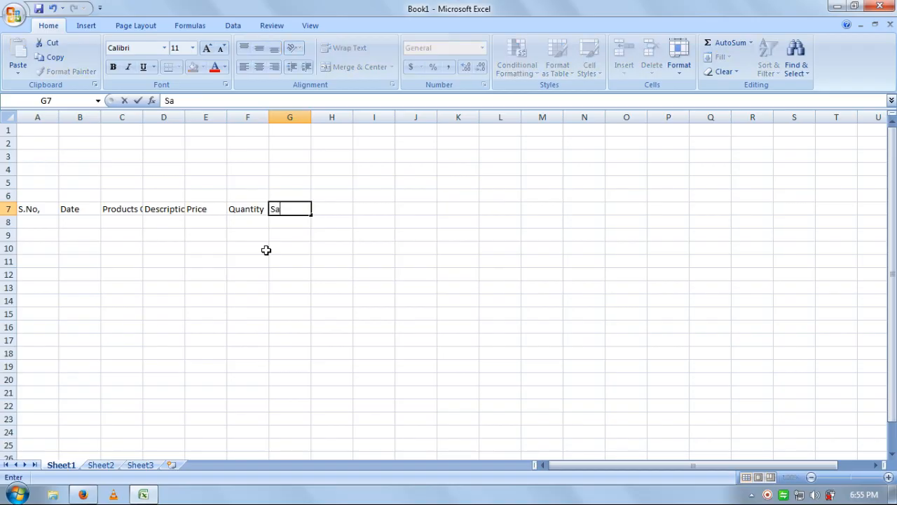
{"action": "type", "text": "les Amount"}
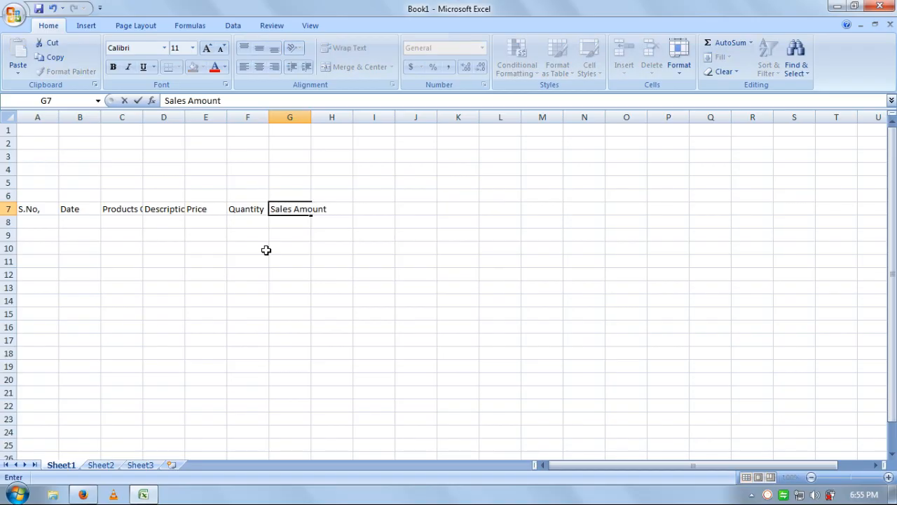
{"action": "key", "text": "Tab"}
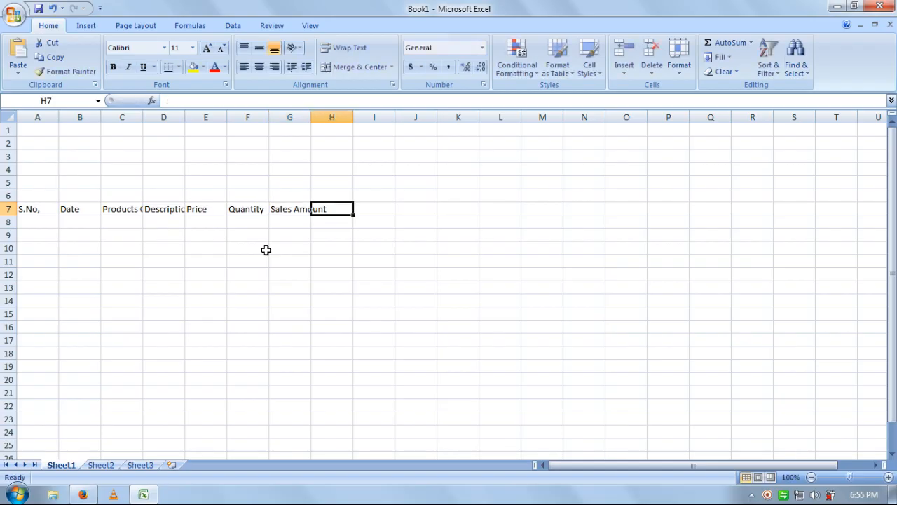
{"action": "type", "text": "Sales"}
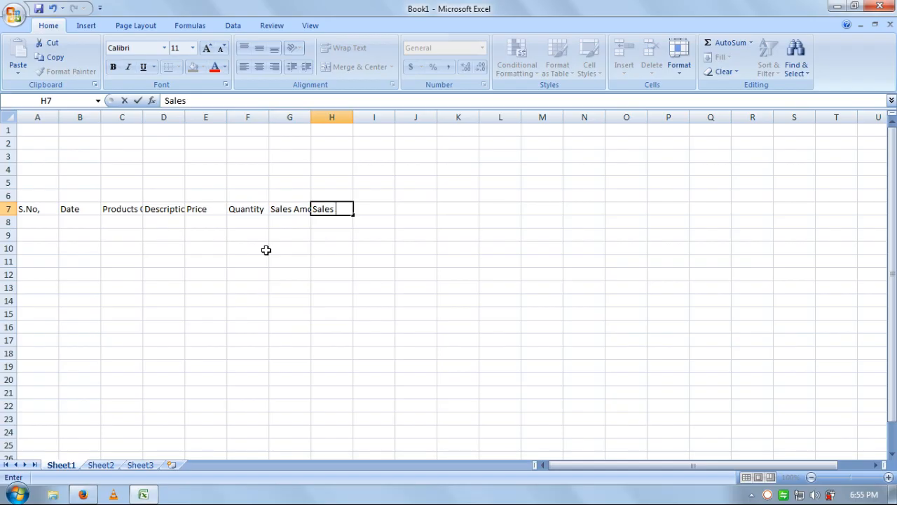
{"action": "type", "text": " Tax"}
{"action": "key", "text": "Tab"}
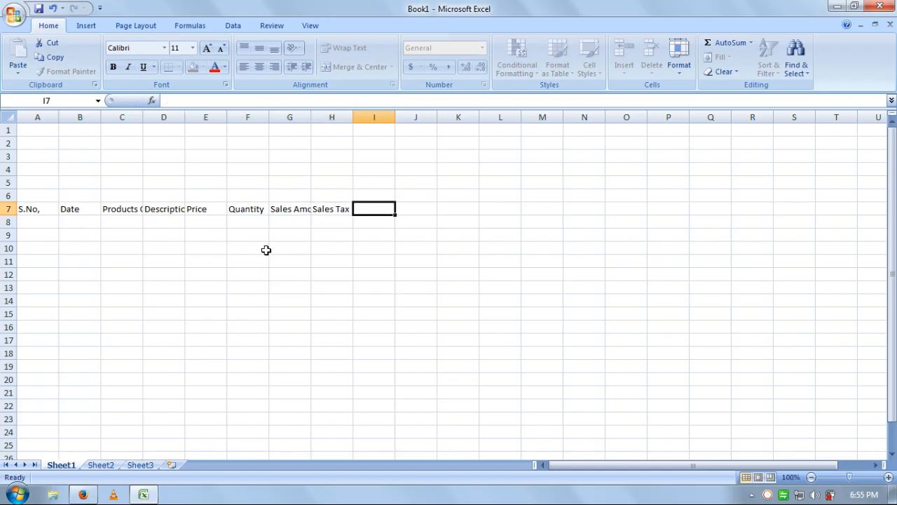
{"action": "type", "text": "T"}
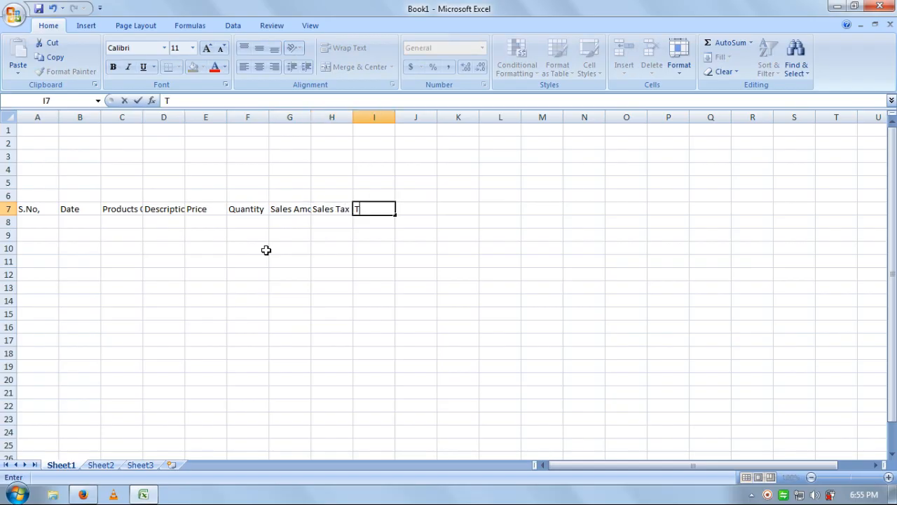
{"action": "type", "text": "otal"}
{"action": "key", "text": "Down"}
{"action": "key", "text": "Left"}
{"action": "key", "text": "Left"}
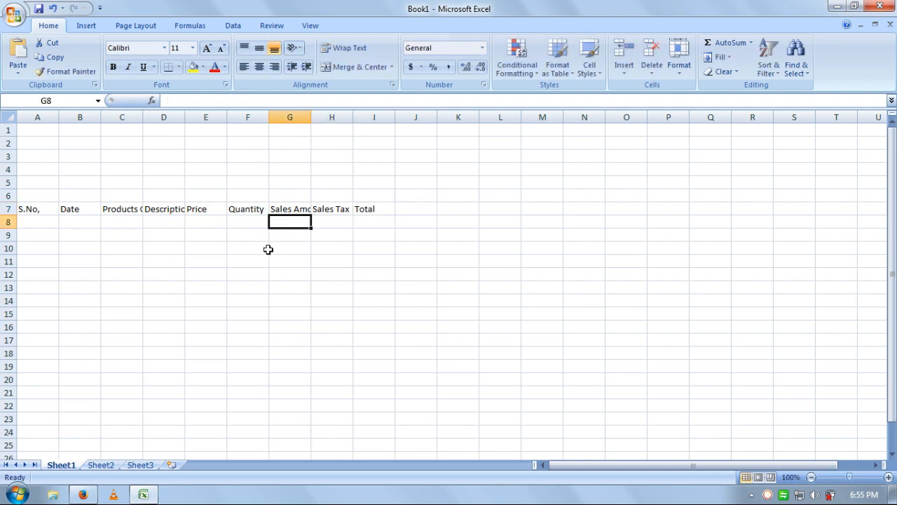
AutoFit the column widths to the headings in cells A7 to I7
{"action": "left_click", "coordinate": [372, 258]}
{"action": "left_click_drag", "start_coordinate": [372, 209], "coordinate": [36, 212]}
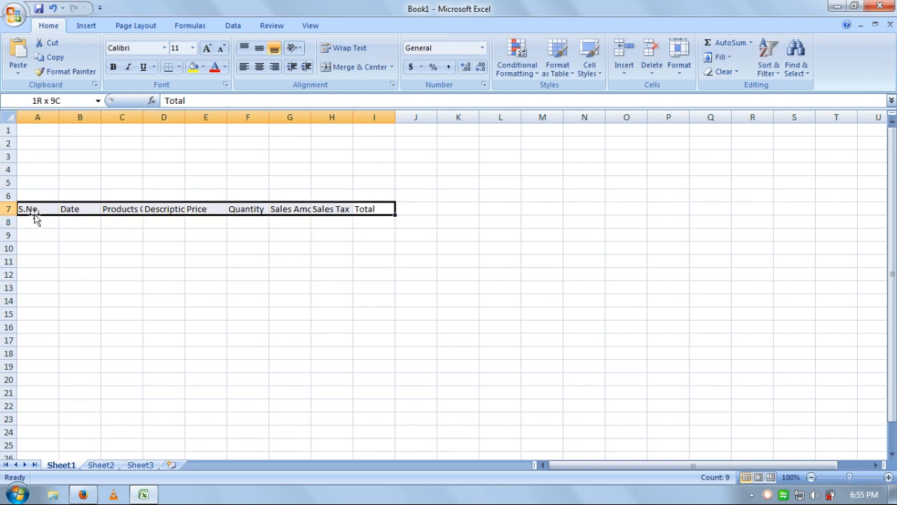
{"action": "left_click", "coordinate": [679, 58]}
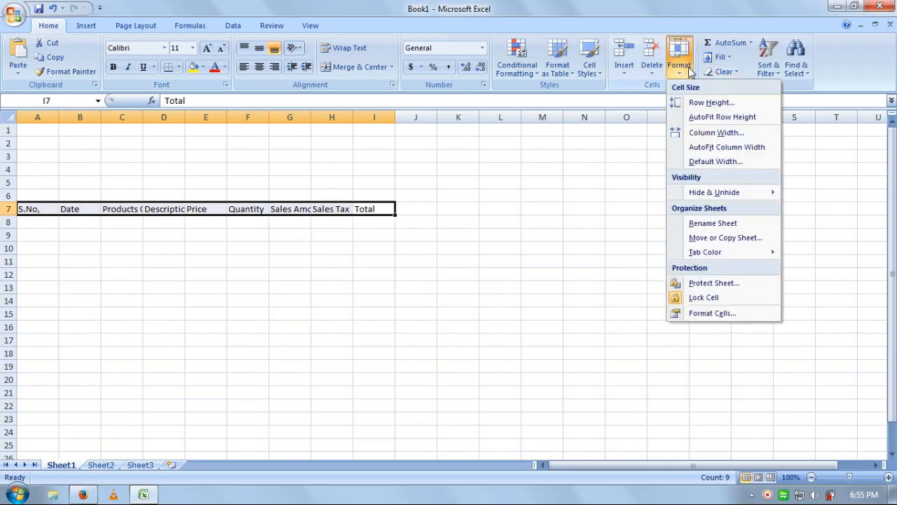
{"action": "left_click", "coordinate": [705, 154]}
{"action": "left_click", "coordinate": [477, 431]}
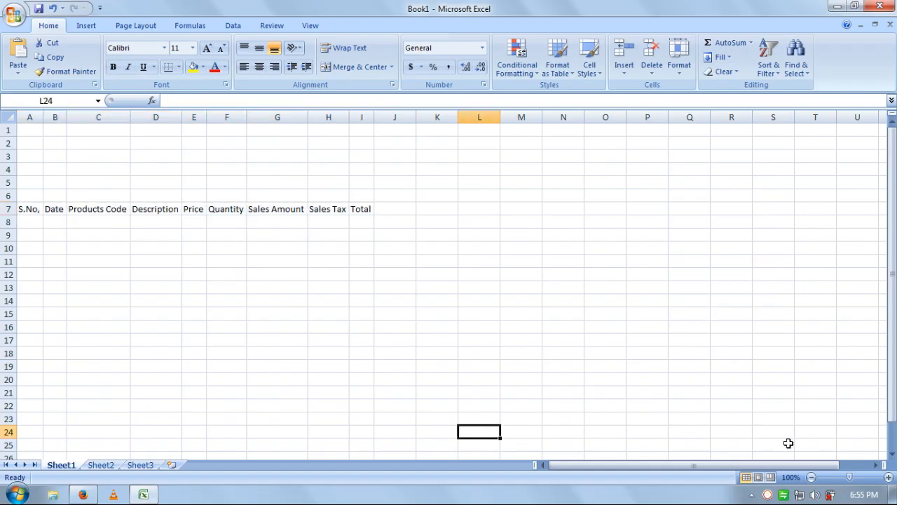
Correct the serial number heading in cell A7 to "S.No.", replacing its trailing comma with a period
{"action": "left_click", "coordinate": [889, 477]}
{"action": "left_click", "coordinate": [889, 478]}
{"action": "left_click", "coordinate": [889, 477]}
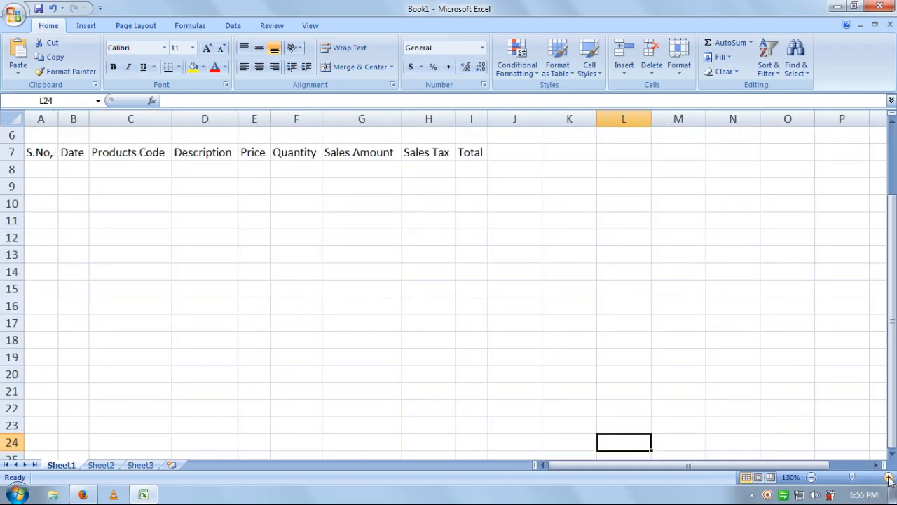
{"action": "left_click_drag", "start_coordinate": [891, 295], "coordinate": [892, 228]}
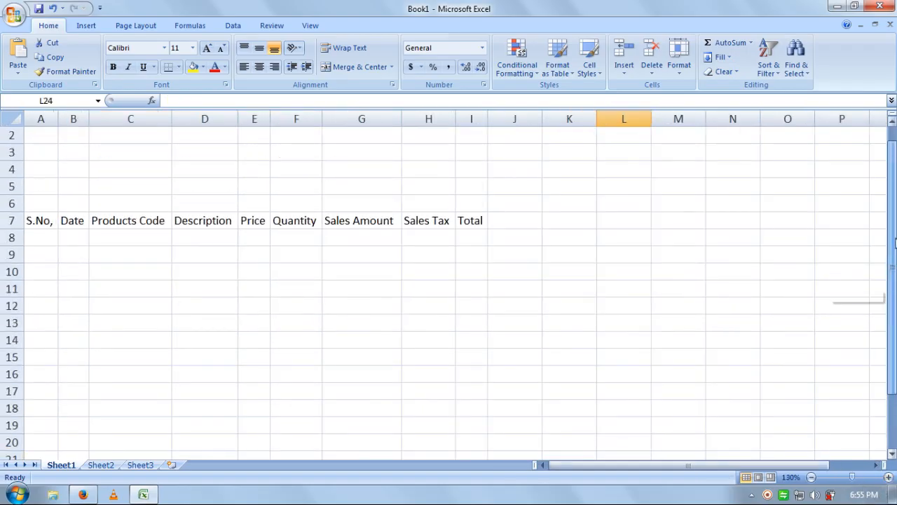
{"action": "left_click", "coordinate": [287, 322]}
{"action": "left_click", "coordinate": [49, 223]}
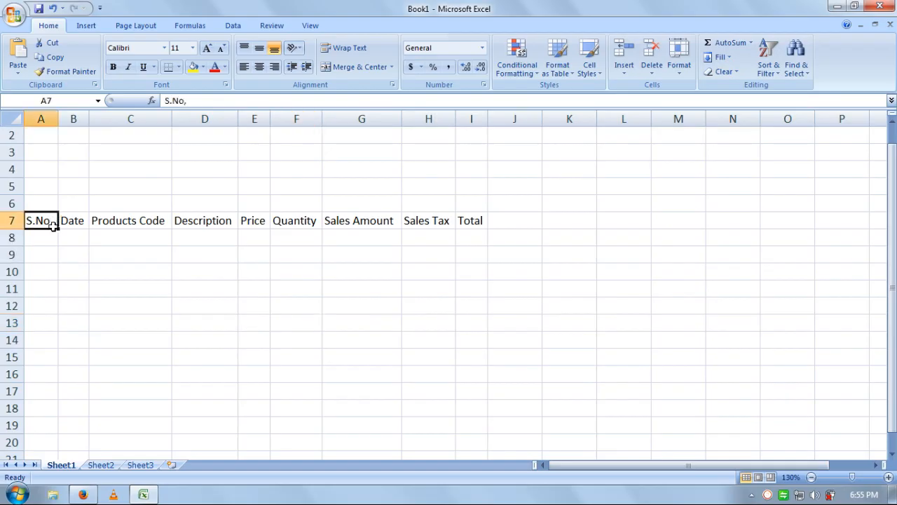
{"action": "left_click", "coordinate": [197, 103]}
{"action": "key", "text": "BackSpace"}
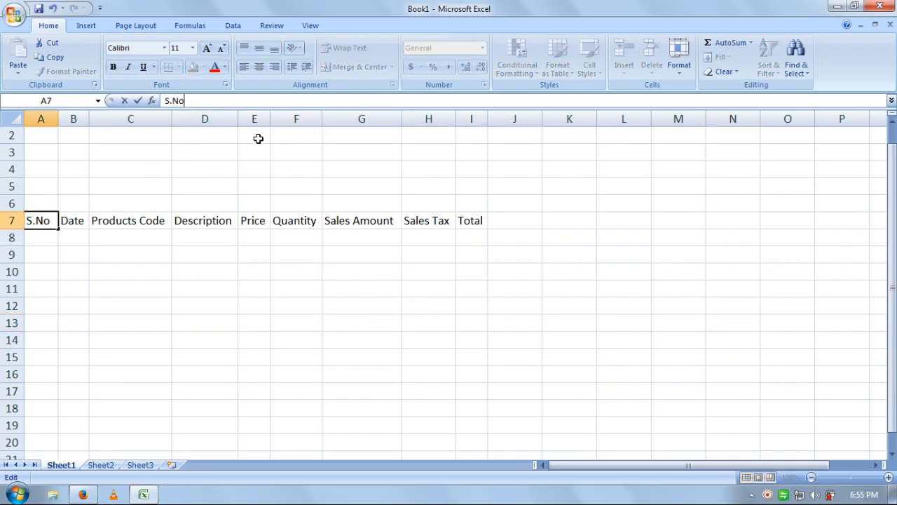
{"action": "type", "text": "."}
{"action": "key", "text": "Return"}
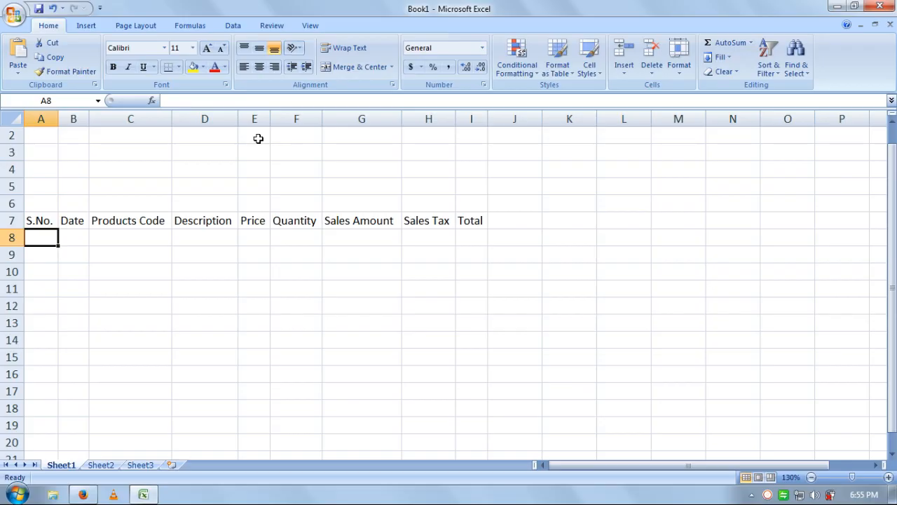
Enter the serial numbers 1 to 5 in cells A8 to A12 under the S.No. heading
{"action": "type", "text": "1"}
{"action": "key", "text": "Return"}
{"action": "type", "text": "2"}
{"action": "key", "text": "Return"}
{"action": "type", "text": "3"}
{"action": "key", "text": "Return"}
{"action": "type", "text": "4"}
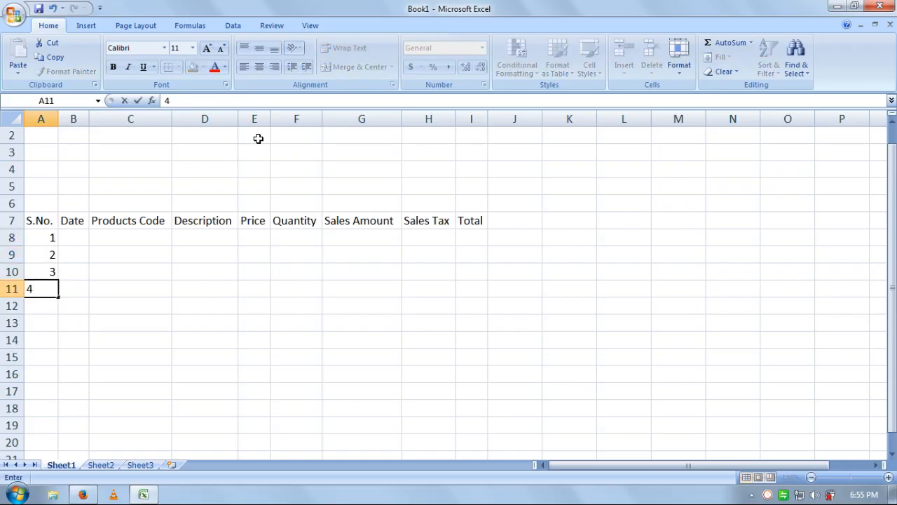
{"action": "key", "text": "Return"}
{"action": "type", "text": "5"}
{"action": "key", "text": "Return"}
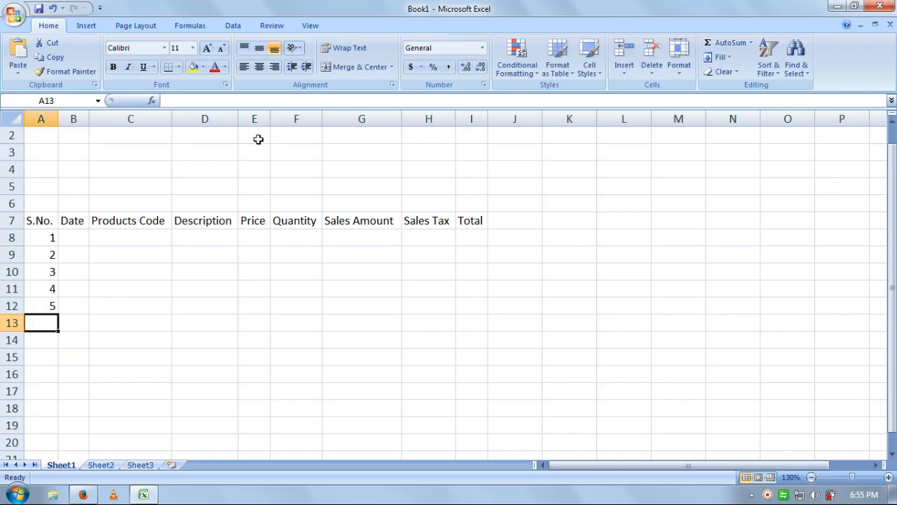
Widen the Date column to roughly the width of the Products Code column and select its first entry cell, B8
{"action": "left_click_drag", "start_coordinate": [89, 116], "coordinate": [139, 115]}
{"action": "left_click", "coordinate": [105, 237]}
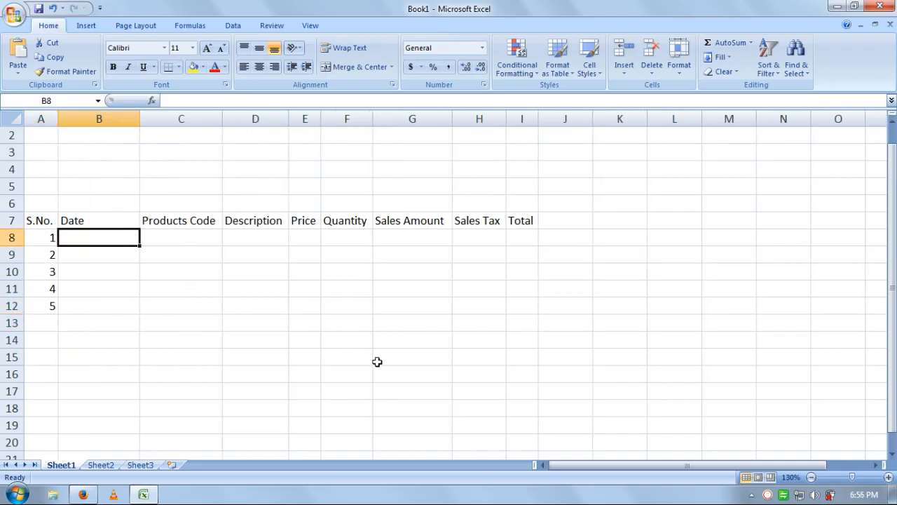
Enter the date 2-Mar-2017 in cell B8 and fill it down the Date column through B12
{"action": "type", "text": "2"}
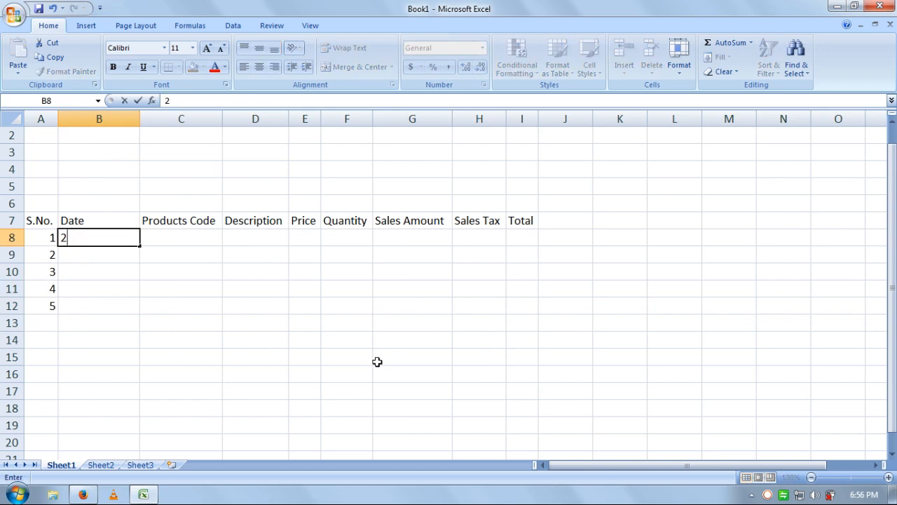
{"action": "type", "text": "-Mar-2017"}
{"action": "key", "text": "Return"}
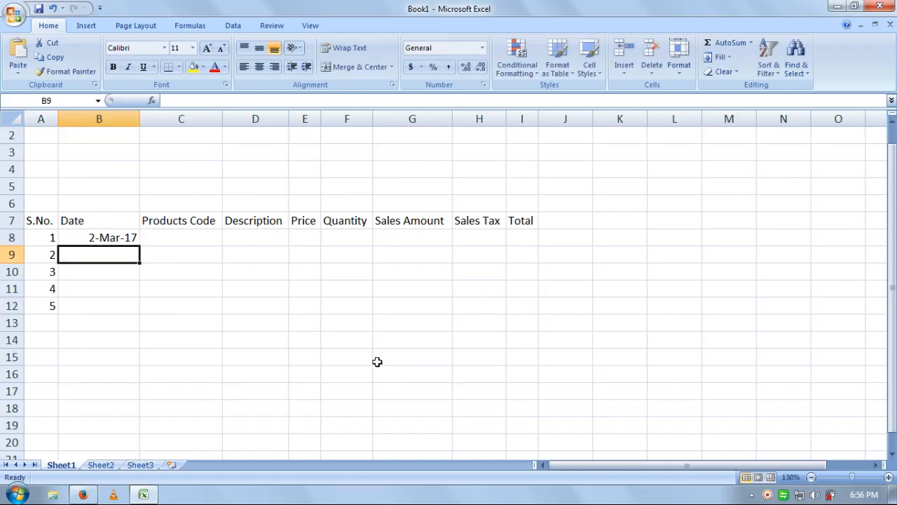
{"action": "key", "text": "ctrl+d"}
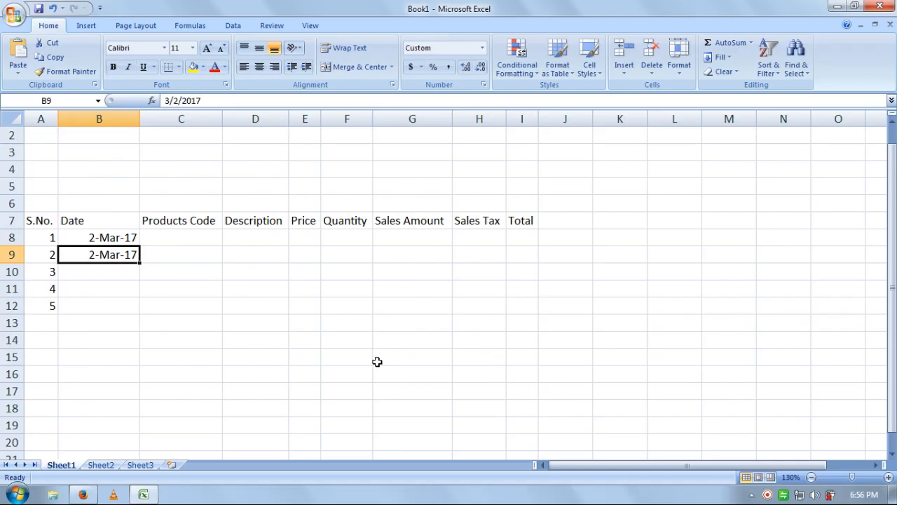
{"action": "key", "text": "Return"}
{"action": "key", "text": "ctrl+d"}
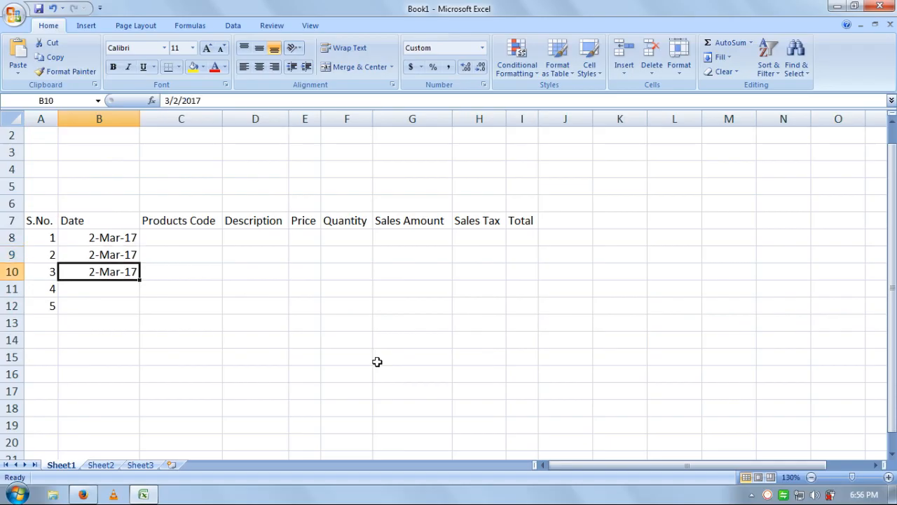
{"action": "left_click_drag", "start_coordinate": [117, 304], "coordinate": [114, 258]}
{"action": "key", "text": "ctrl+d"}
Enter the product codes 90001 and 90002 in cells C8 and C9 and extend the series to 90005 in C12
{"action": "key", "text": "Right"}
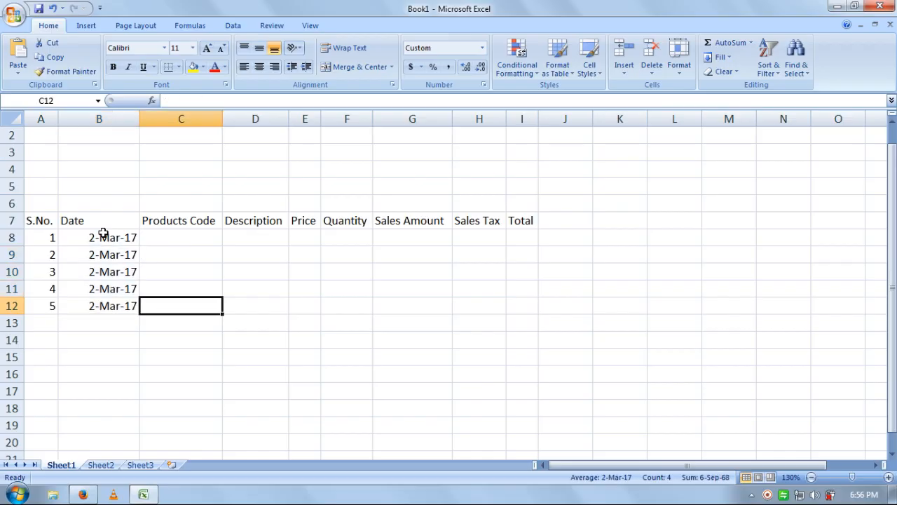
{"action": "key", "text": "Up"}
{"action": "key", "text": "Up"}
{"action": "key", "text": "Up"}
{"action": "key", "text": "Up"}
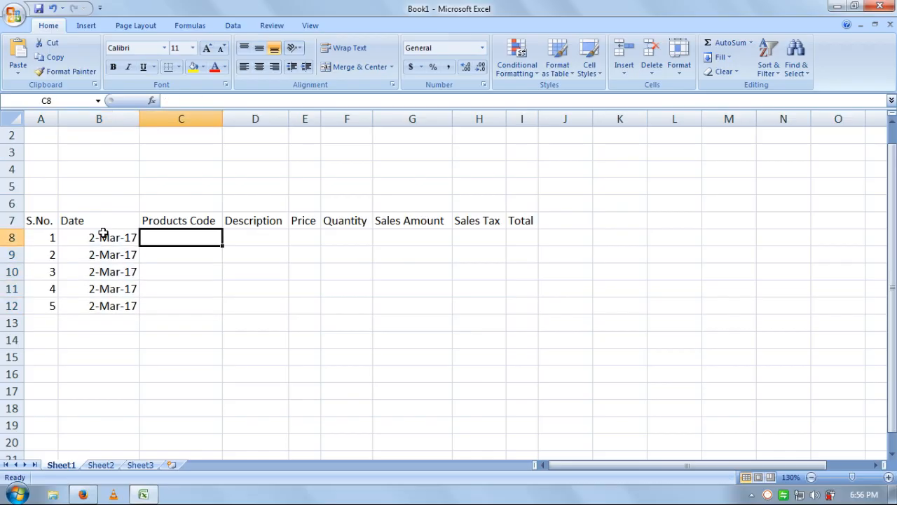
{"action": "type", "text": "9000"}
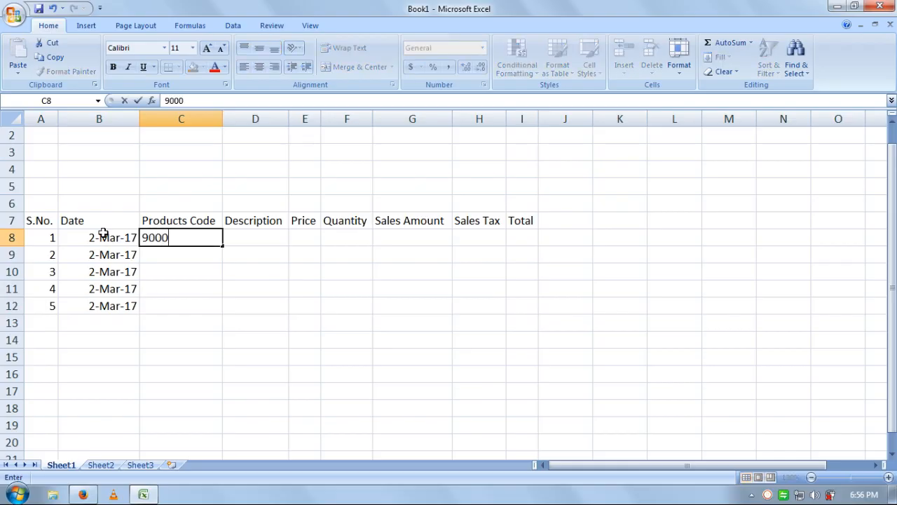
{"action": "type", "text": "1"}
{"action": "key", "text": "Return"}
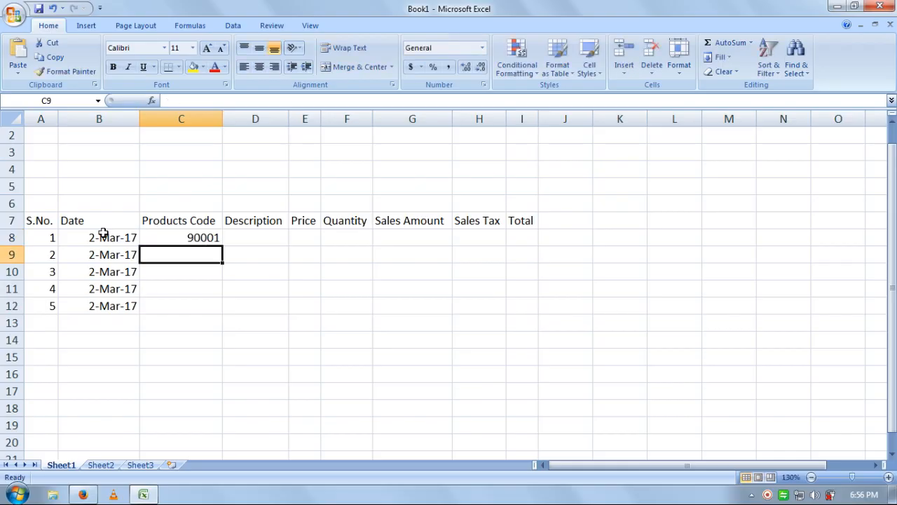
{"action": "type", "text": "900"}
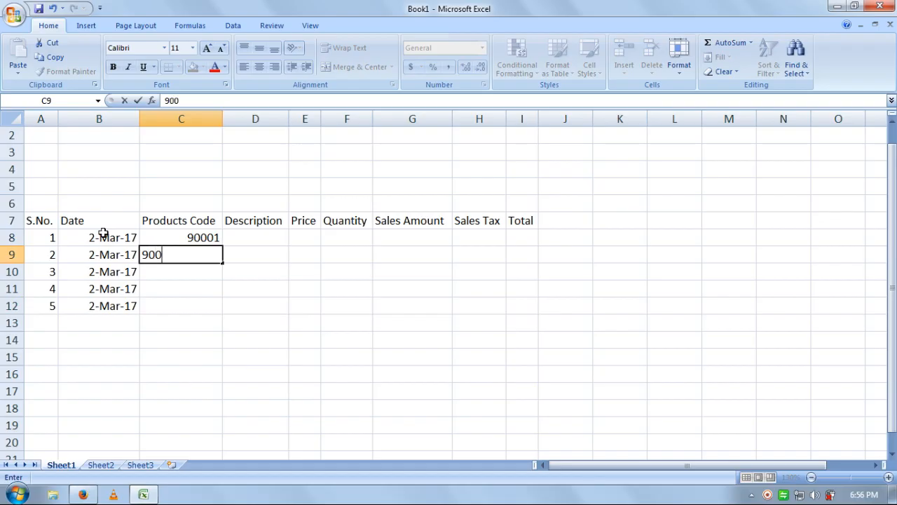
{"action": "type", "text": "02"}
{"action": "key", "text": "Return"}
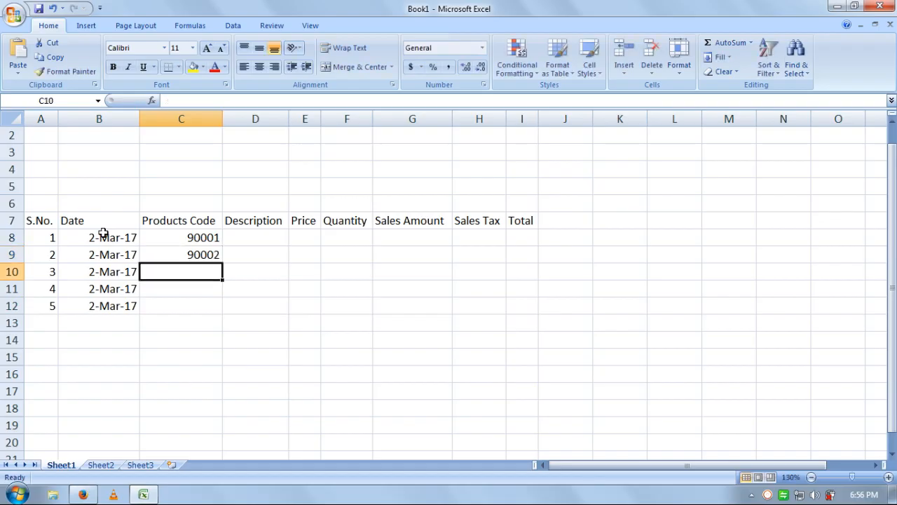
{"action": "left_click_drag", "start_coordinate": [174, 242], "coordinate": [222, 312]}
{"action": "left_click", "coordinate": [242, 268]}
Widen the Description column to over three times its width and enter "Blanket" in D8 and "Pillow" in D9
{"action": "left_click", "coordinate": [246, 239]}
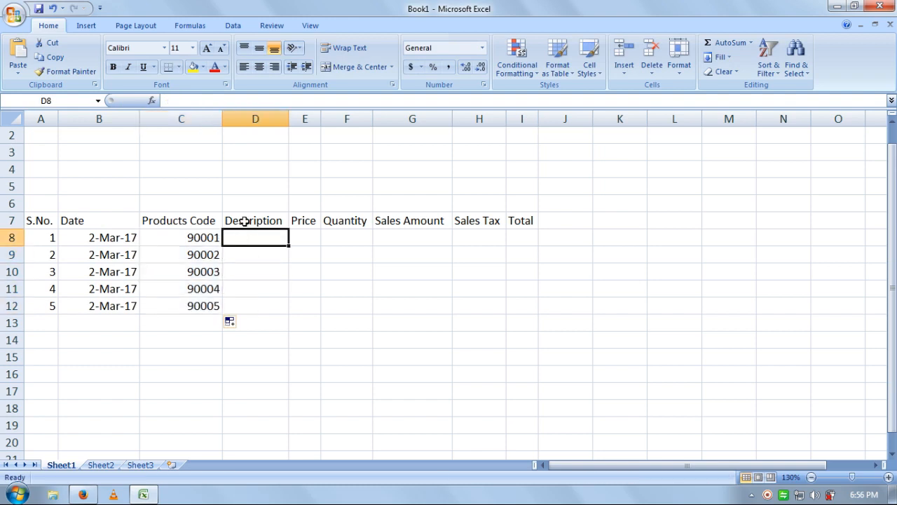
{"action": "left_click_drag", "start_coordinate": [288, 119], "coordinate": [449, 119]}
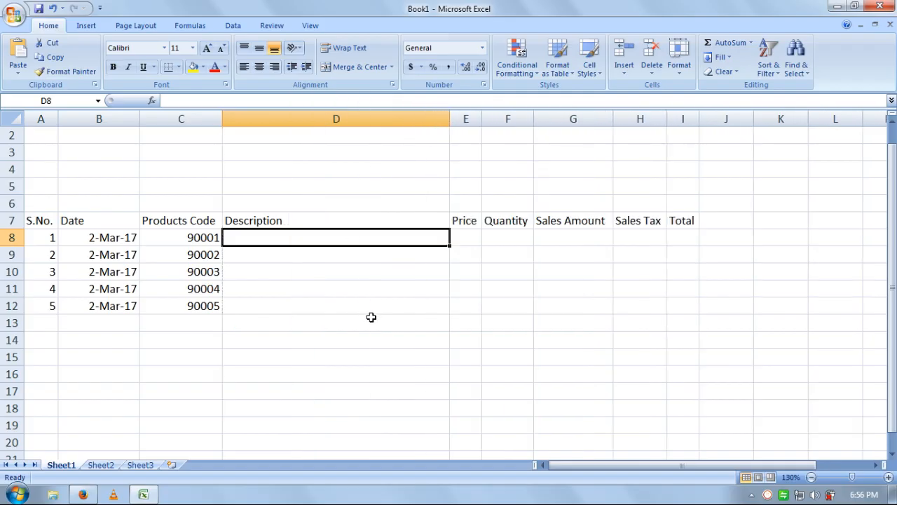
{"action": "type", "text": "Bl"}
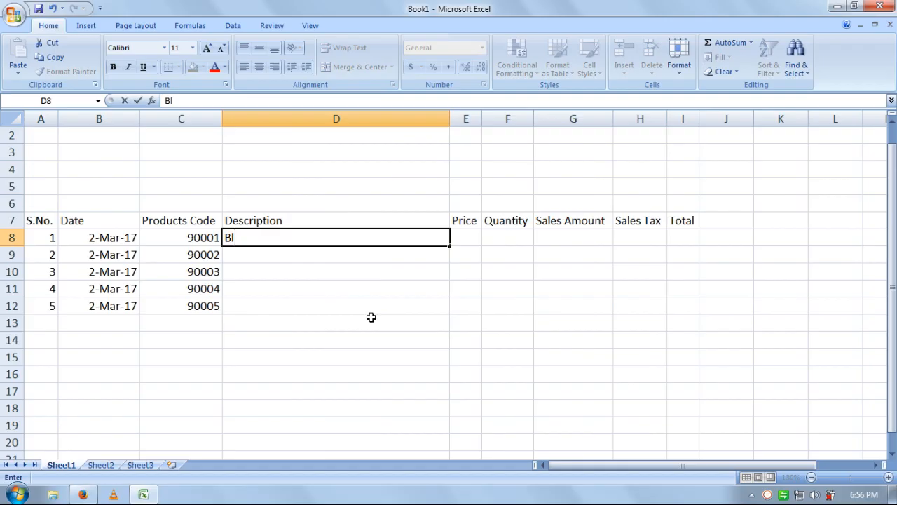
{"action": "type", "text": "anket"}
{"action": "key", "text": "Return"}
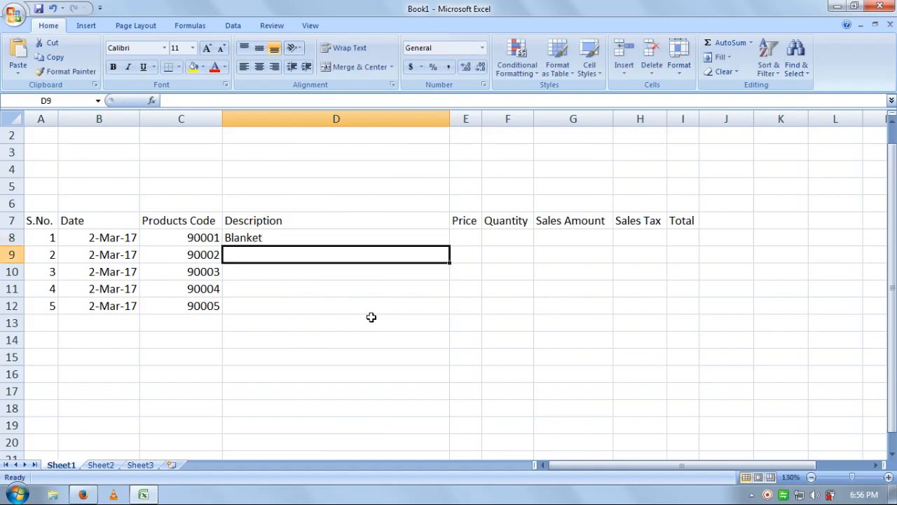
{"action": "type", "text": "Pillow"}
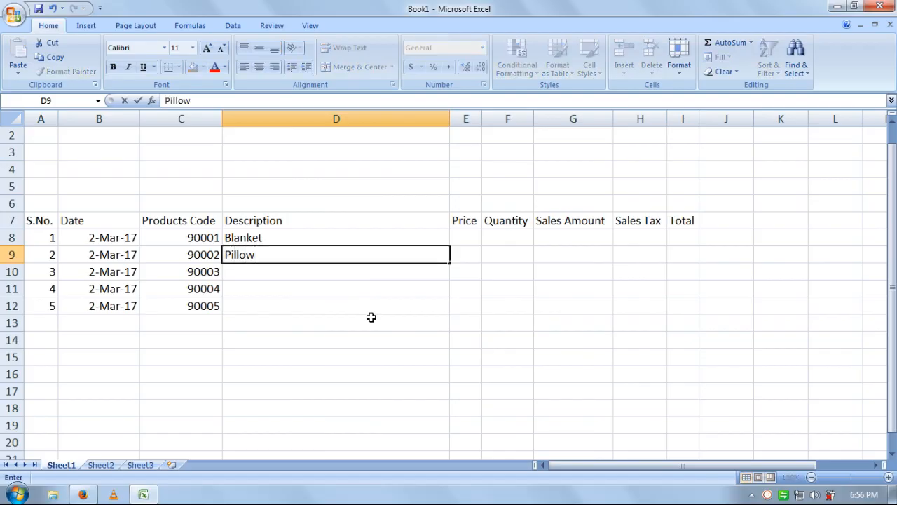
{"action": "key", "text": "Return"}
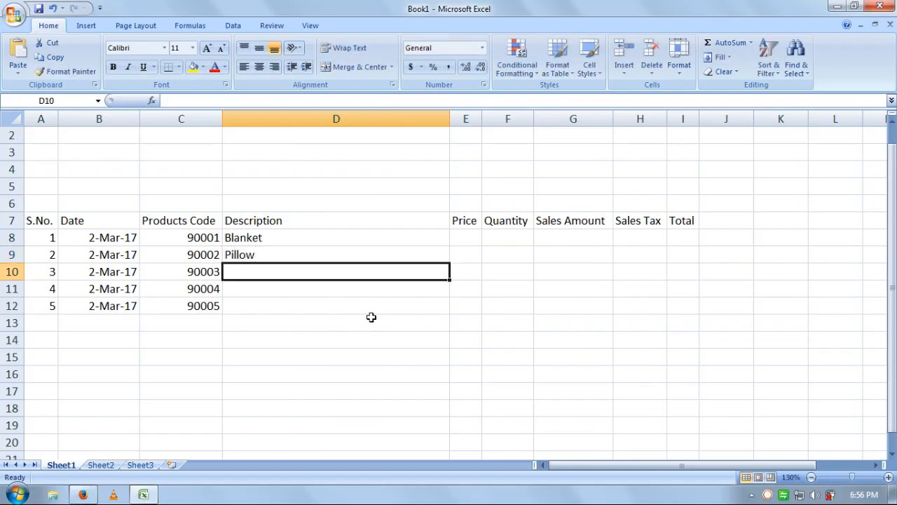
Enter the descriptions "Square Plate", "Round Plate" and "Table Cloth, 6 Round" in cells D10 to D12
{"action": "type", "text": "S"}
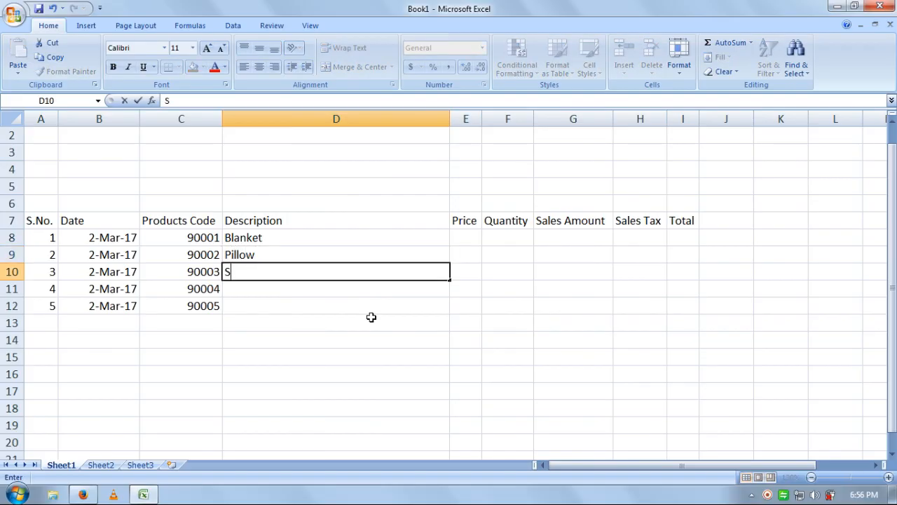
{"action": "type", "text": "quare Plate"}
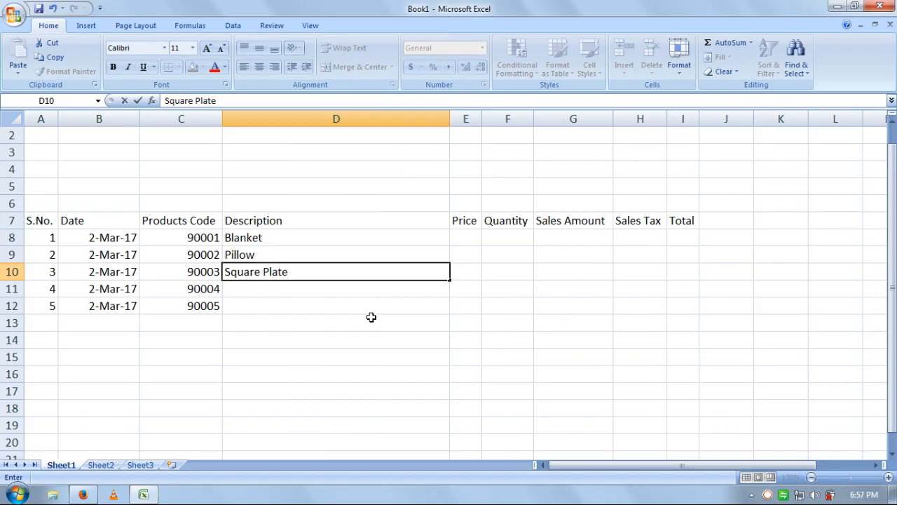
{"action": "key", "text": "Return"}
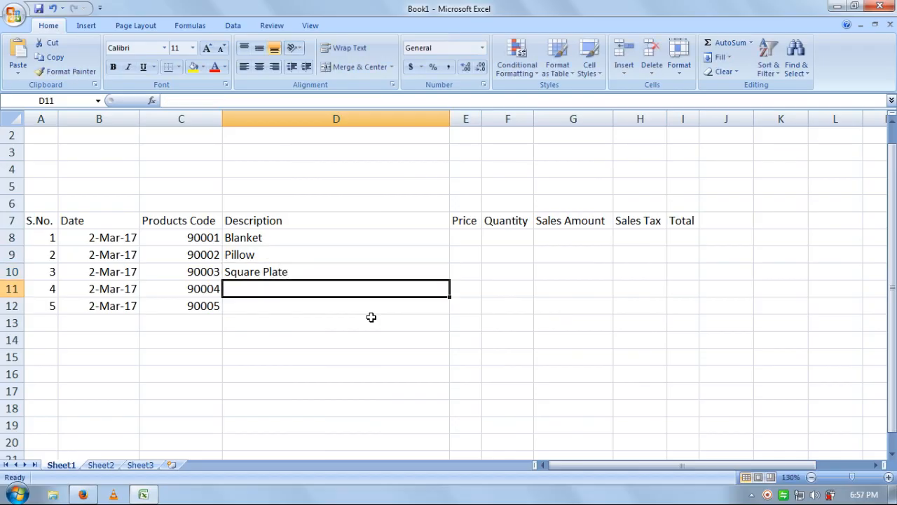
{"action": "type", "text": "Ro"}
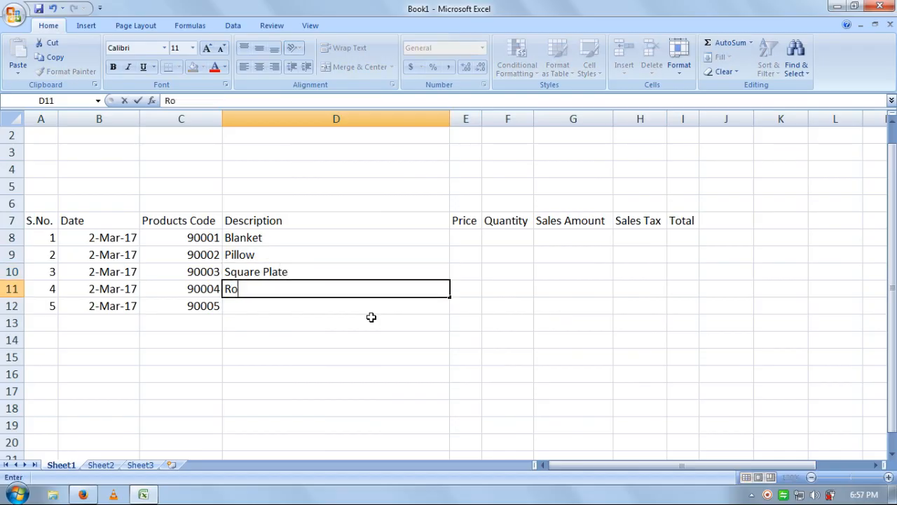
{"action": "type", "text": "und Plate"}
{"action": "key", "text": "Return"}
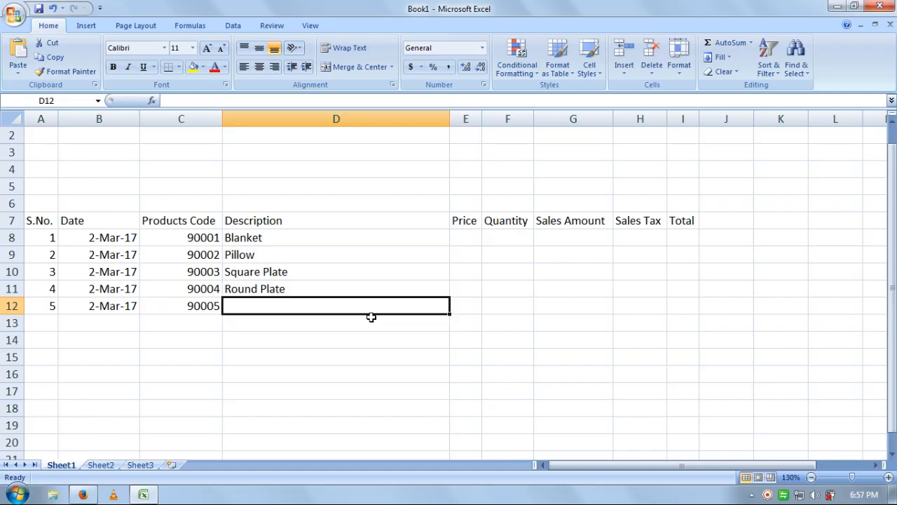
{"action": "type", "text": "Table"}
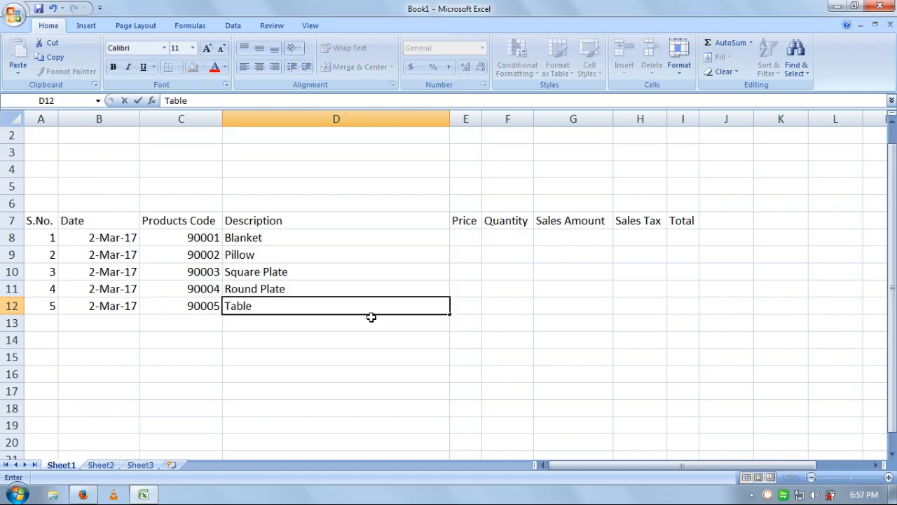
{"action": "type", "text": " Cloth, 6 Rou"}
{"action": "type", "text": "nb"}
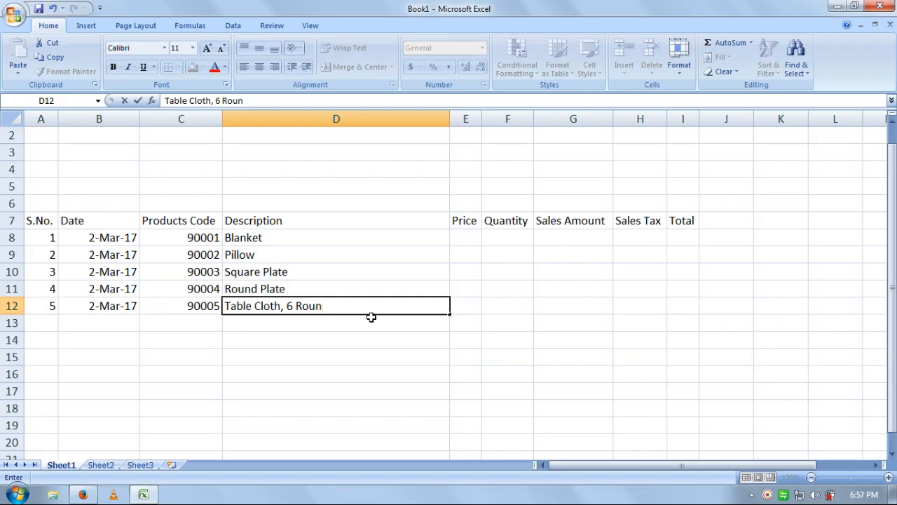
{"action": "key", "text": "Tab"}
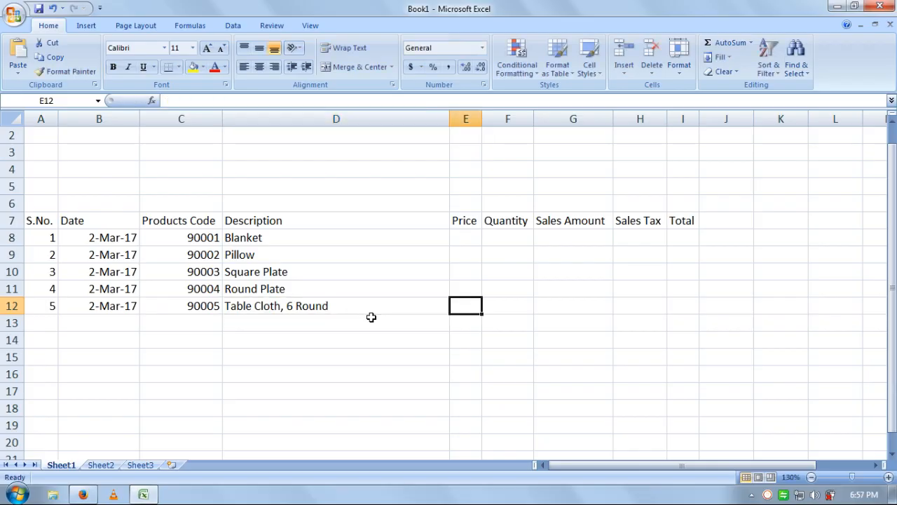
Enter the prices 650, 450, 350, 550 and 470 in cells E8 to E12 under the Price heading
{"action": "key", "text": "Up"}
{"action": "key", "text": "Up"}
{"action": "key", "text": "Up"}
{"action": "key", "text": "Up"}
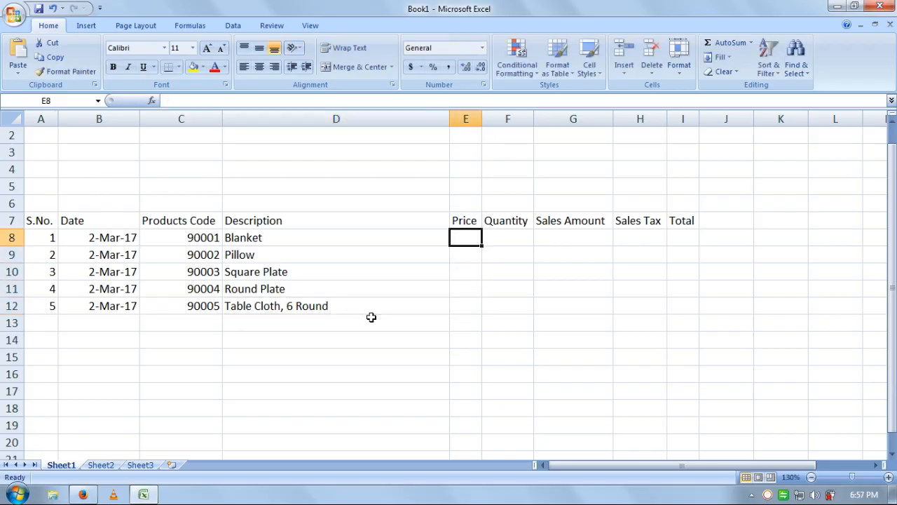
{"action": "type", "text": "650"}
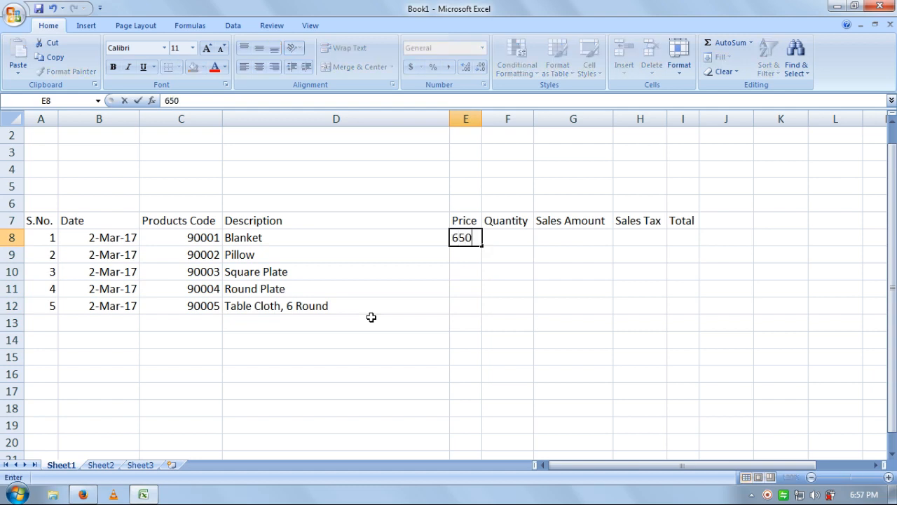
{"action": "key", "text": "Return"}
{"action": "type", "text": "450"}
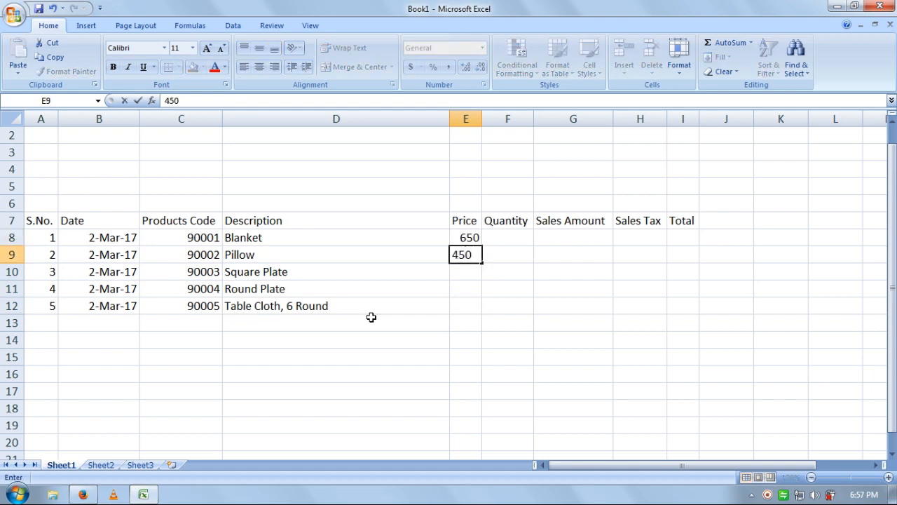
{"action": "key", "text": "Return"}
{"action": "type", "text": "350"}
{"action": "key", "text": "Return"}
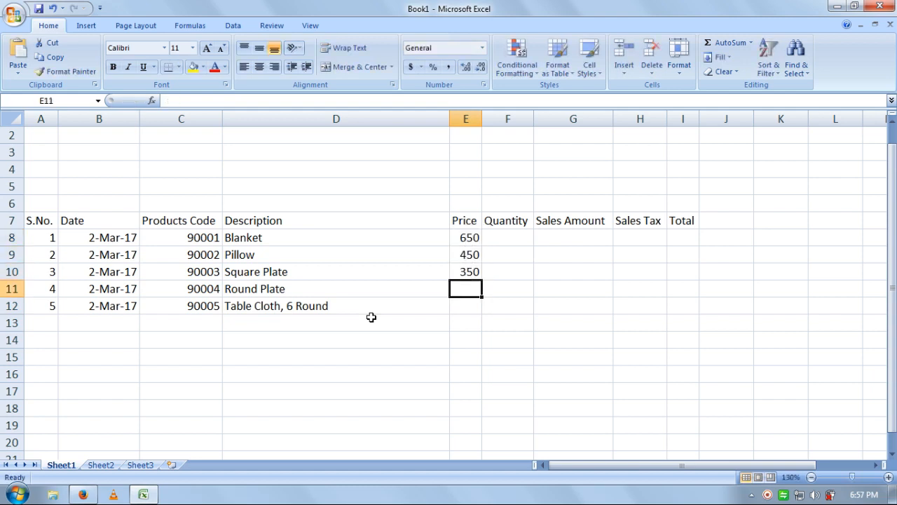
{"action": "type", "text": "550"}
{"action": "key", "text": "Return"}
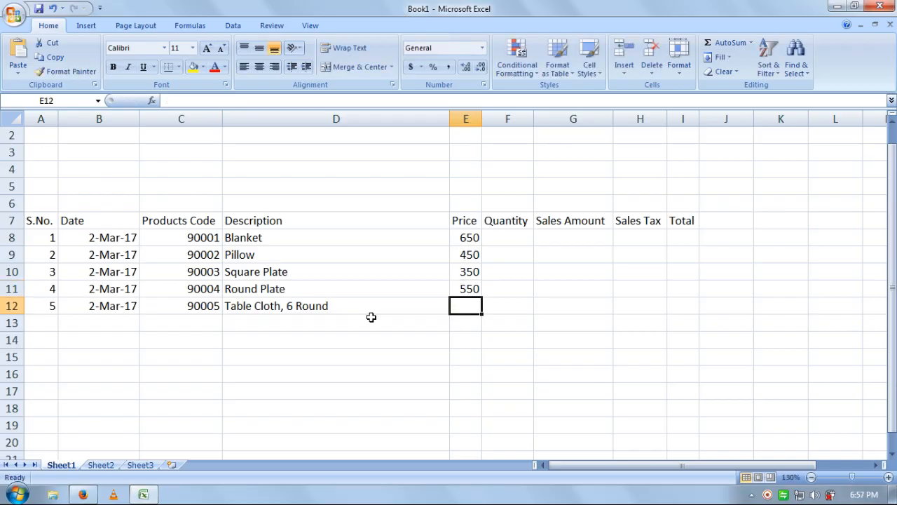
{"action": "type", "text": "470"}
{"action": "key", "text": "Return"}
Enter the quantities 50 and 70 in cells F8 and F9 under the Quantity heading
{"action": "key", "text": "Right"}
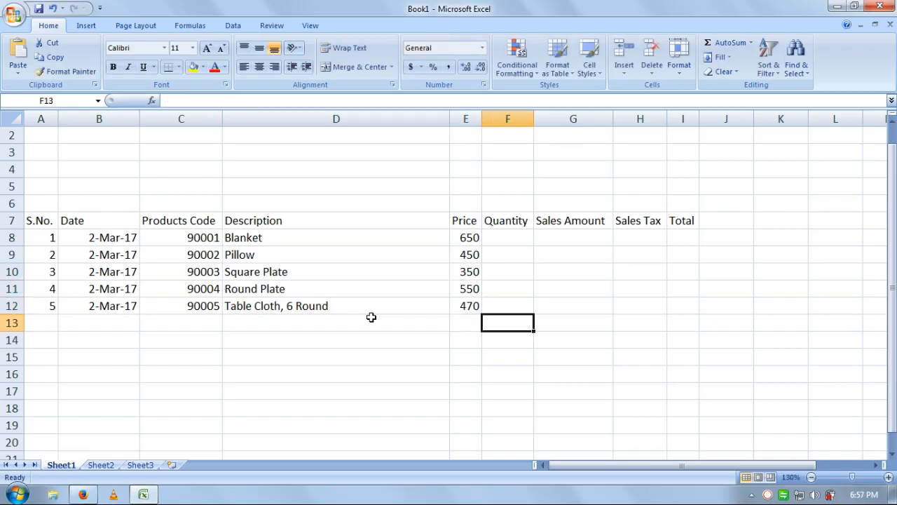
{"action": "key", "text": "Up"}
{"action": "key", "text": "Up"}
{"action": "key", "text": "Up"}
{"action": "key", "text": "Up"}
{"action": "key", "text": "Up"}
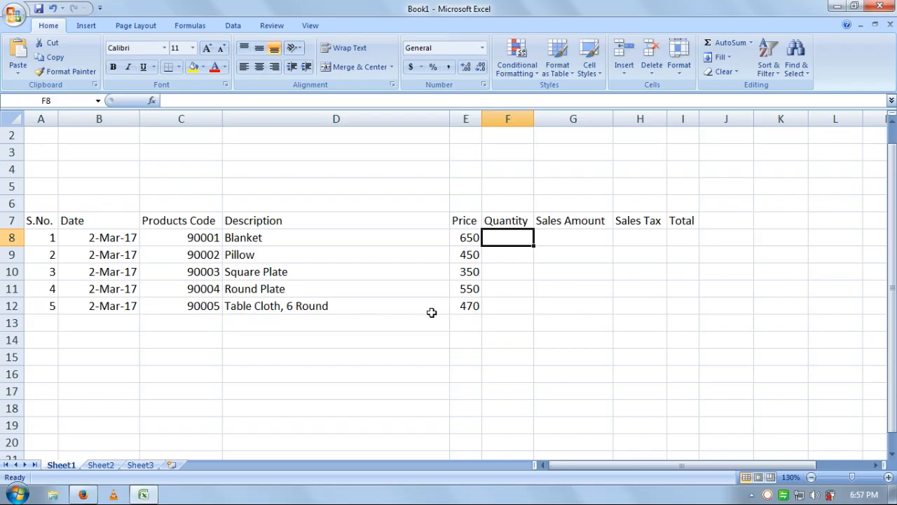
{"action": "type", "text": "50."}
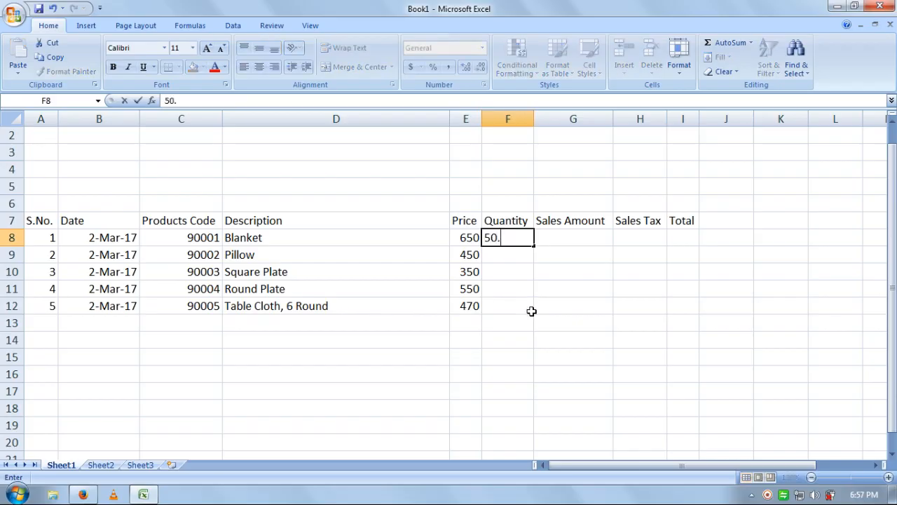
{"action": "key", "text": "Return"}
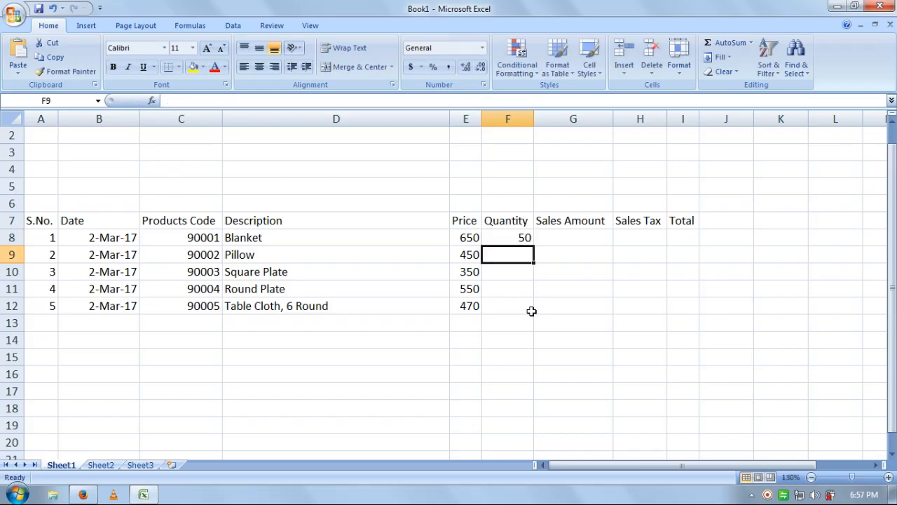
{"action": "type", "text": "70"}
{"action": "key", "text": "Return"}
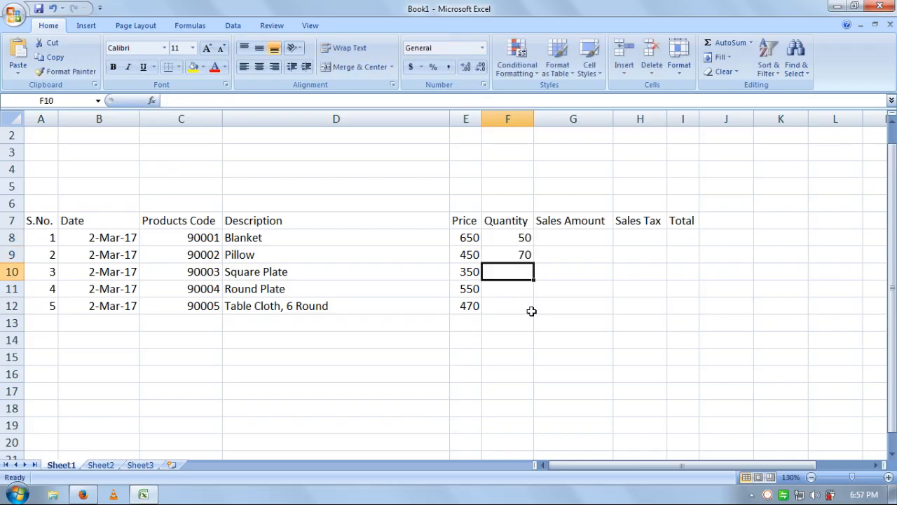
Enter the quantities 90, 80 and 85 in cells F10 to F12
{"action": "type", "text": "90"}
{"action": "key", "text": "Return"}
{"action": "type", "text": "8"}
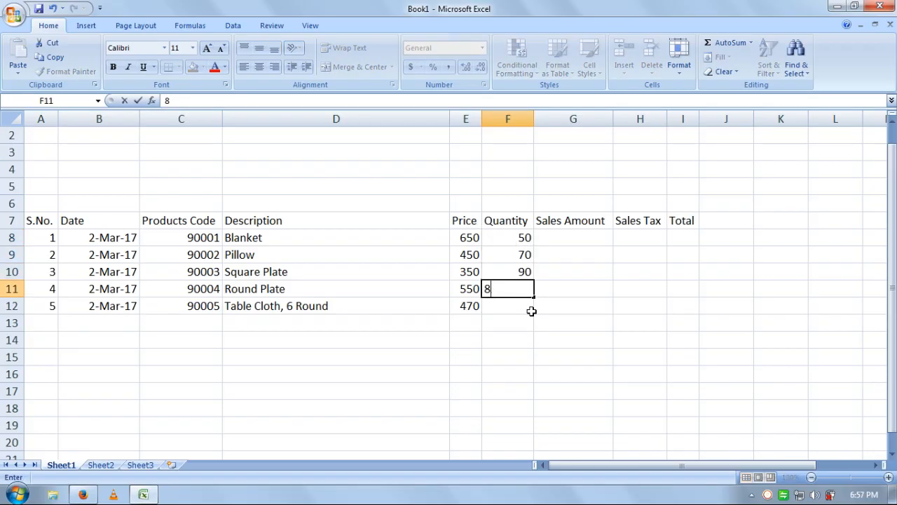
{"action": "type", "text": "0"}
{"action": "key", "text": "Return"}
{"action": "type", "text": "85"}
{"action": "key", "text": "Return"}
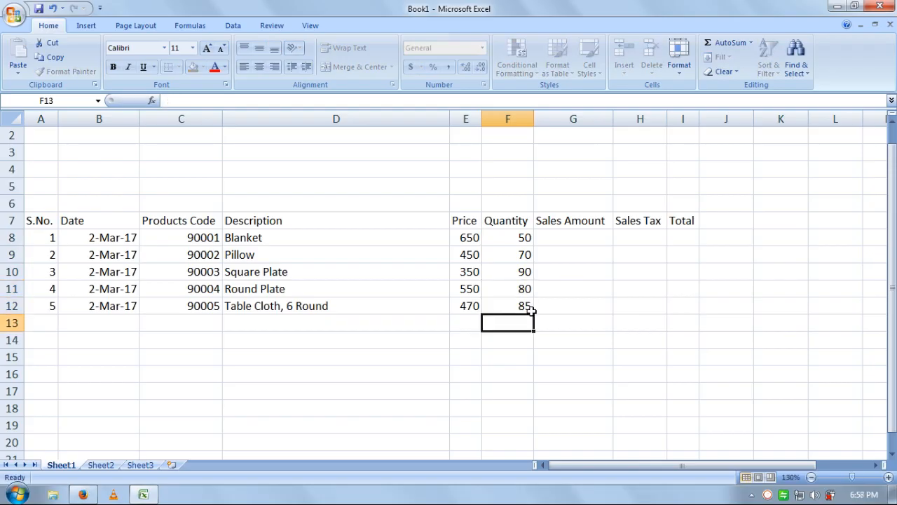
Calculate the Blanket's sales amount in G8 with the formula =E8*F8
{"action": "key", "text": "Right"}
{"action": "key", "text": "Up"}
{"action": "key", "text": "Up"}
{"action": "key", "text": "Up"}
{"action": "key", "text": "Up"}
{"action": "key", "text": "Up"}
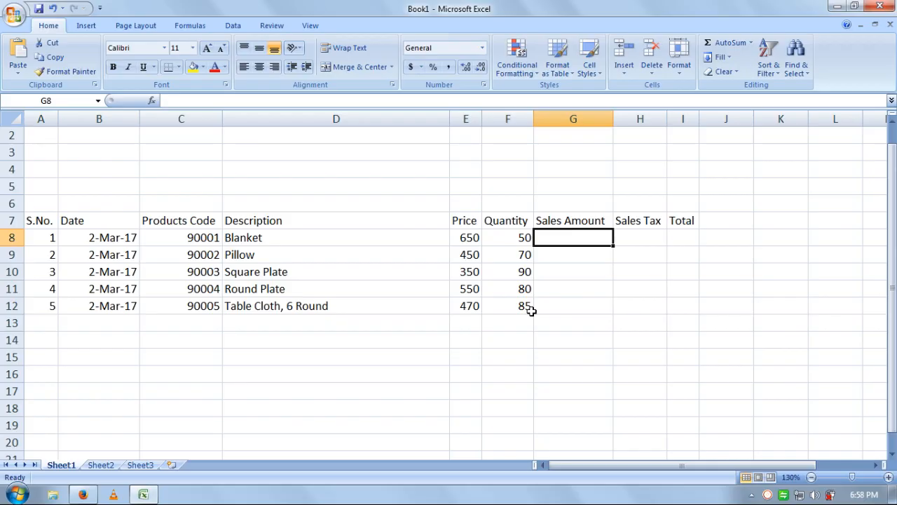
{"action": "type", "text": "="}
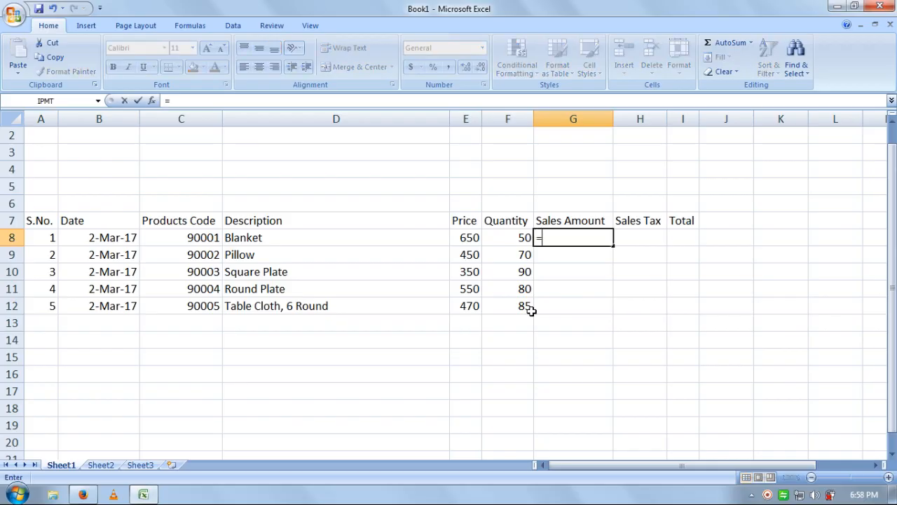
{"action": "left_click", "coordinate": [474, 238]}
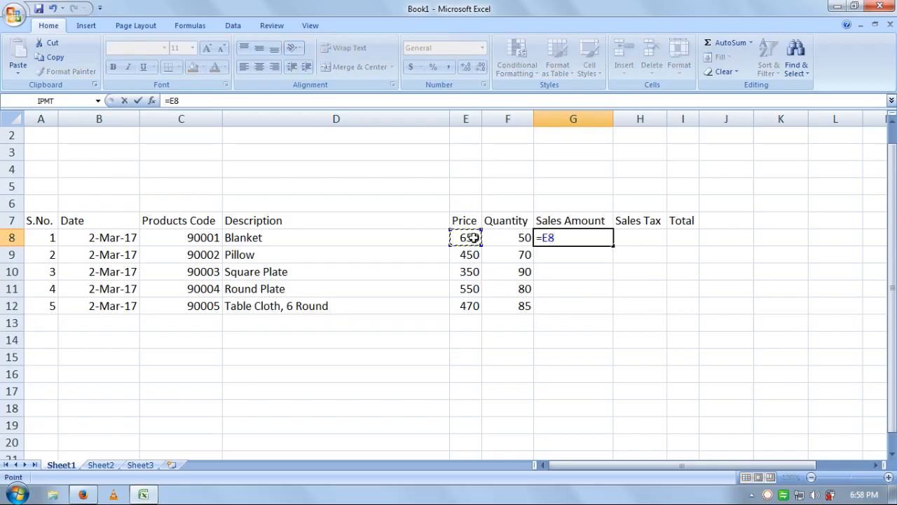
{"action": "type", "text": "*"}
{"action": "left_click", "coordinate": [502, 238]}
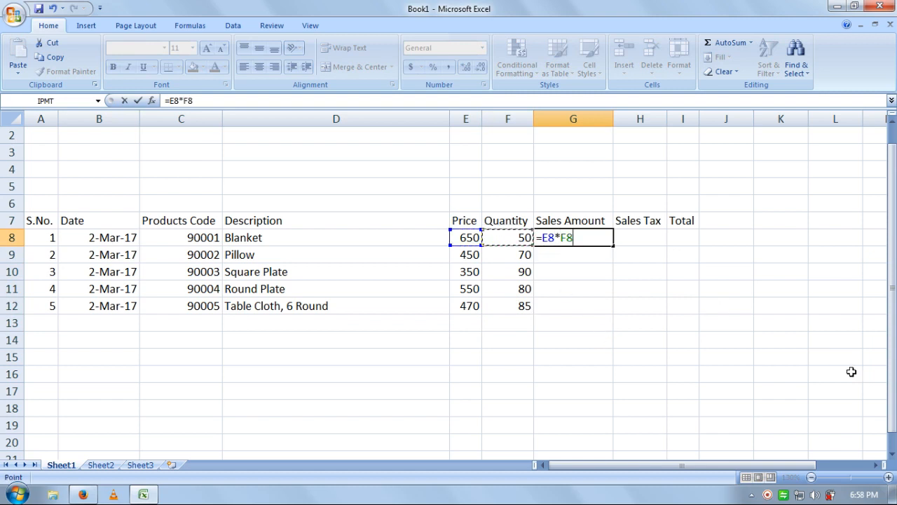
{"action": "key", "text": "Return"}
Enter =E9*F9 in G9, and fill the sales amount formula from G8 down to G12
{"action": "type", "text": "="}
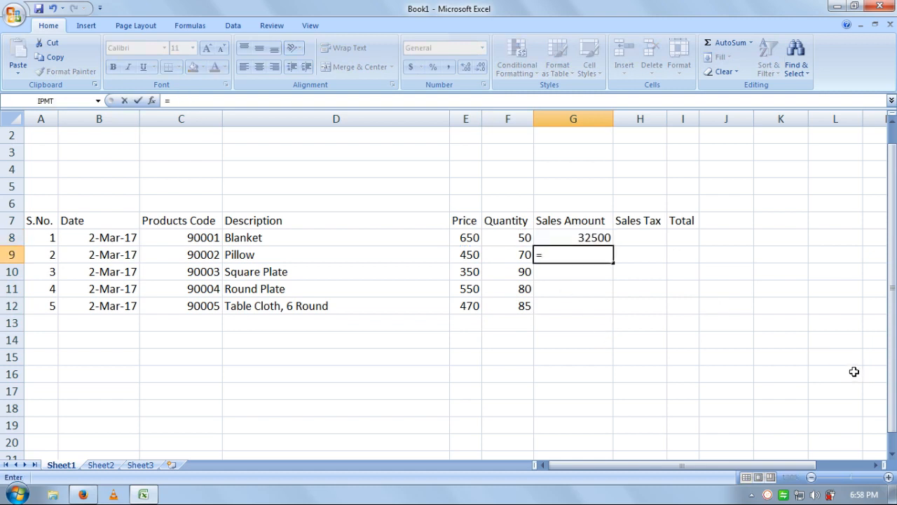
{"action": "left_click", "coordinate": [462, 256]}
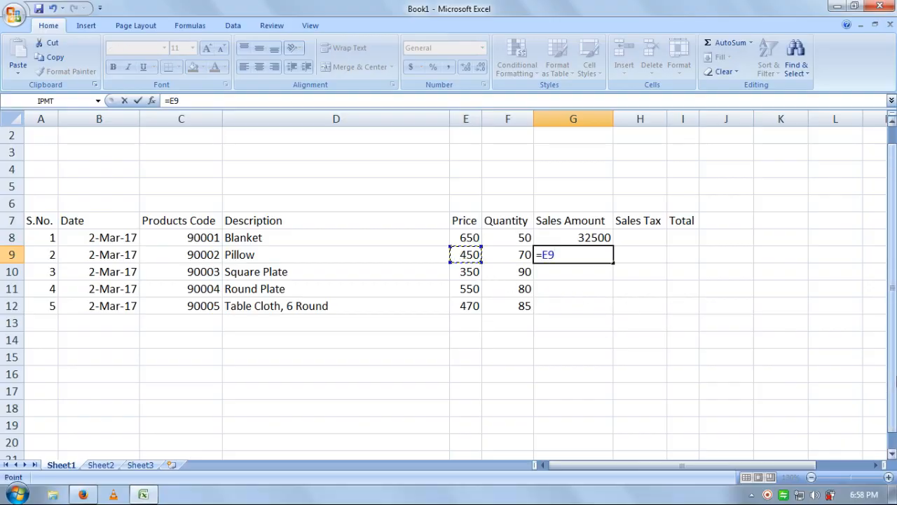
{"action": "type", "text": "*"}
{"action": "left_click", "coordinate": [492, 257]}
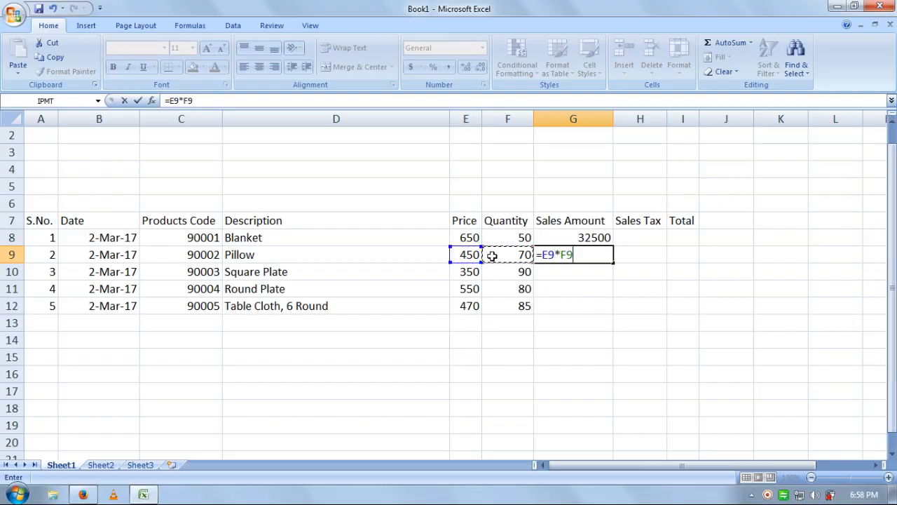
{"action": "key", "text": "Return"}
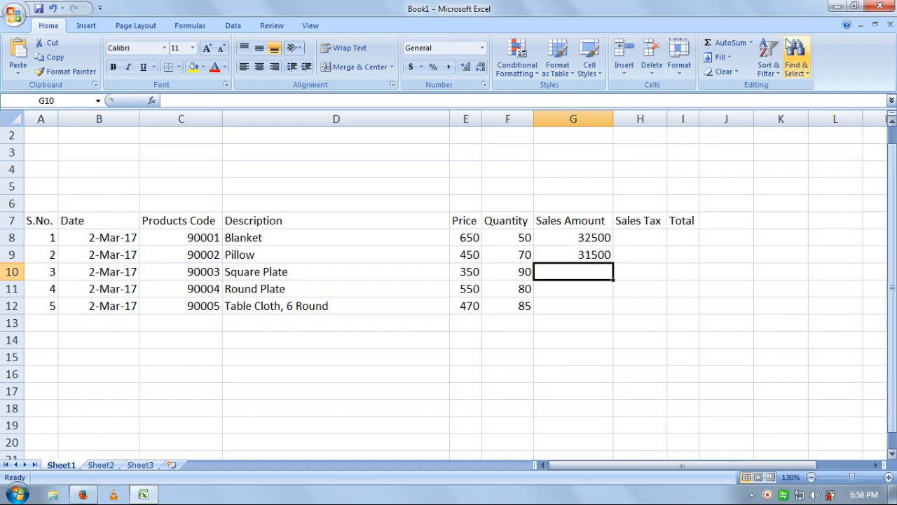
{"action": "left_click", "coordinate": [608, 237]}
{"action": "left_click_drag", "start_coordinate": [607, 238], "coordinate": [617, 313]}
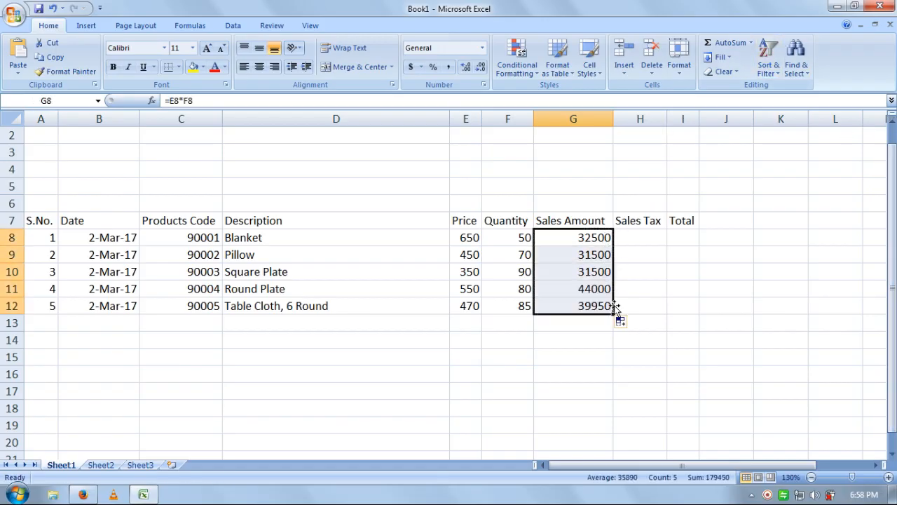
Widen the Sales Tax column by about two thirds and enter the formula =G8*6.5% in H8
{"action": "left_click", "coordinate": [634, 238]}
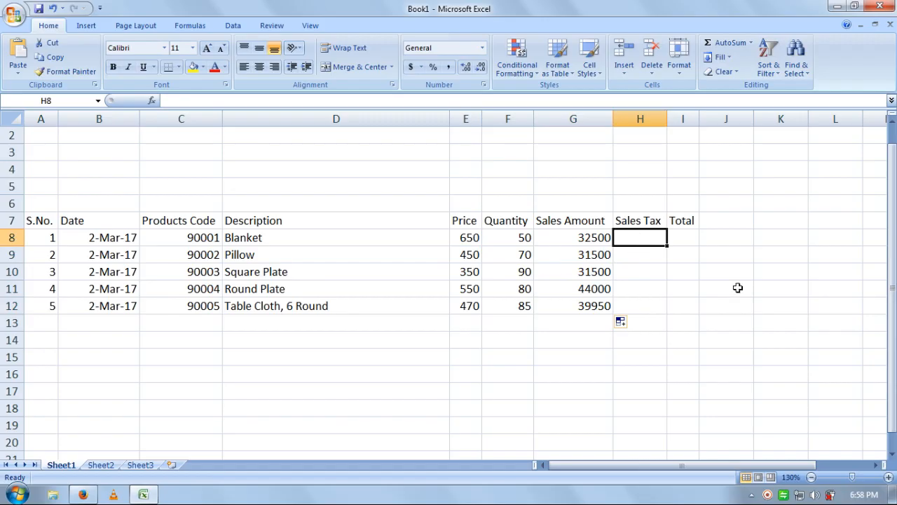
{"action": "left_click_drag", "start_coordinate": [667, 118], "coordinate": [702, 118]}
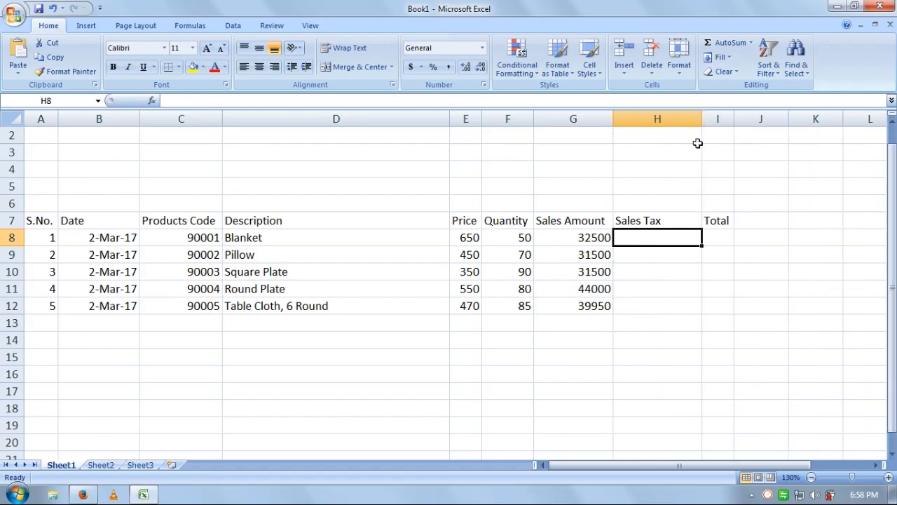
{"action": "left_click", "coordinate": [715, 309]}
{"action": "left_click", "coordinate": [675, 234]}
{"action": "type", "text": "="}
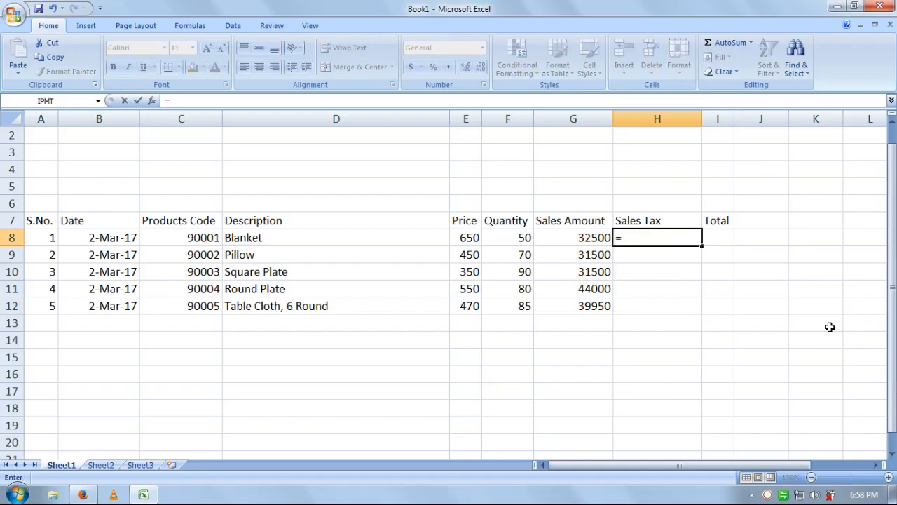
{"action": "left_click", "coordinate": [565, 238]}
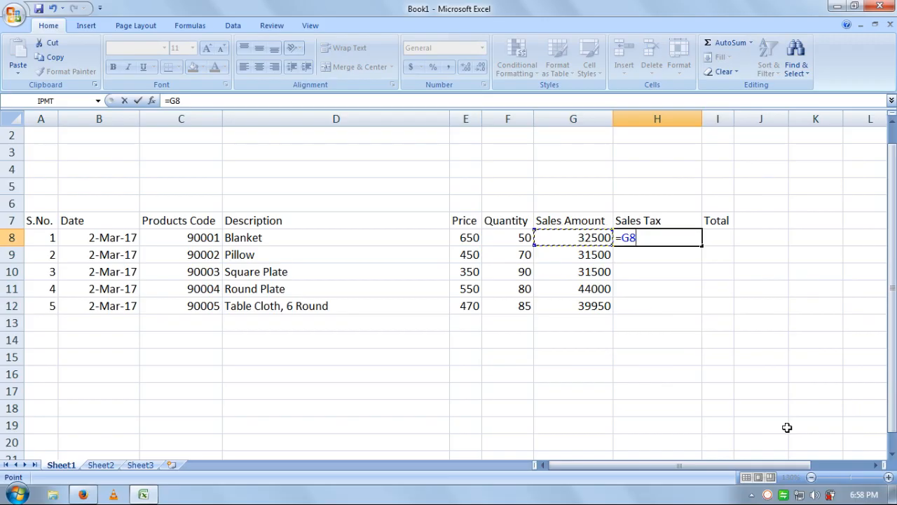
{"action": "type", "text": "*6.5%"}
{"action": "key", "text": "Return"}
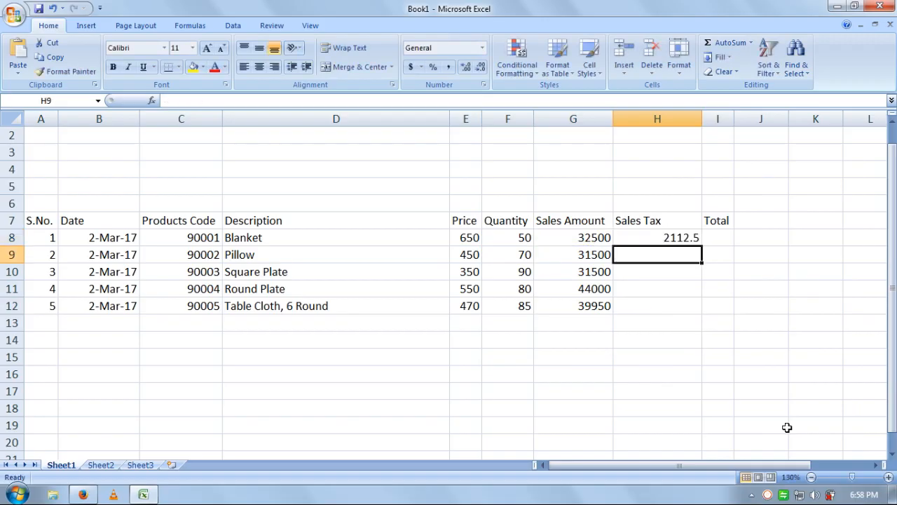
Enter =G9*6.5% in H9, and fill the sales tax formula from H8 down to H12
{"action": "type", "text": "="}
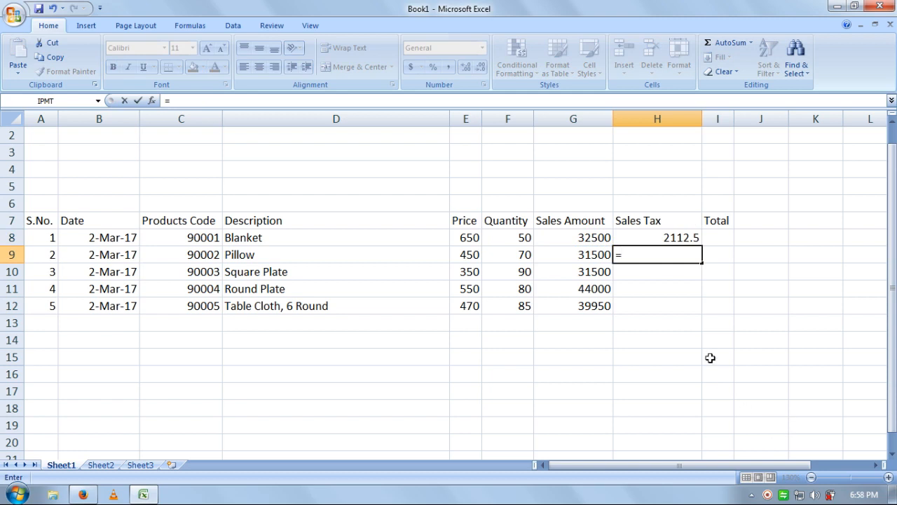
{"action": "left_click", "coordinate": [574, 255]}
{"action": "type", "text": "*"}
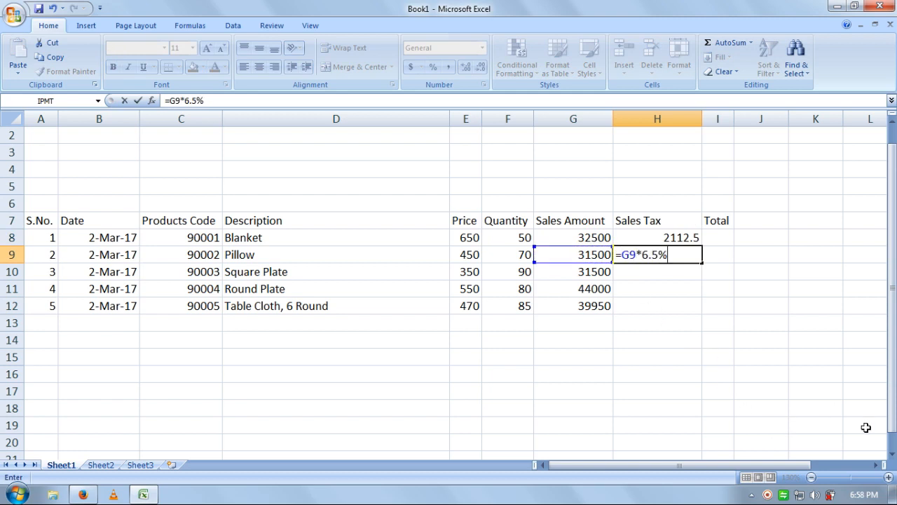
{"action": "type", "text": "6.5%"}
{"action": "key", "text": "Return"}
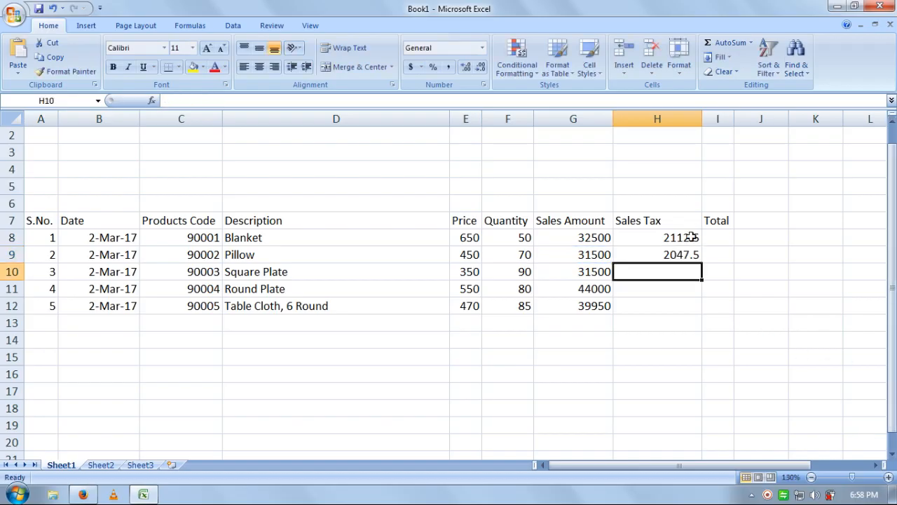
{"action": "left_click_drag", "start_coordinate": [689, 237], "coordinate": [704, 317]}
Widen the Total column to over twice its width and enter the formula =G8+H8 in I8
{"action": "left_click", "coordinate": [727, 235]}
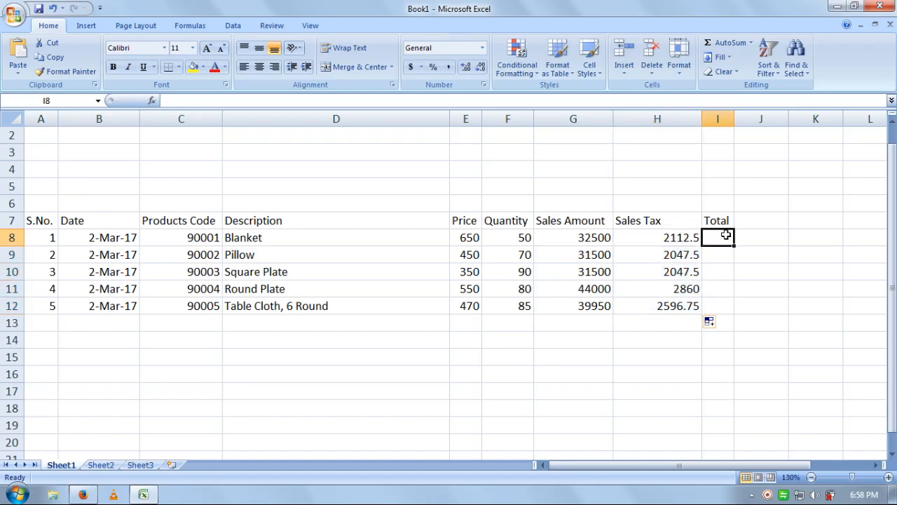
{"action": "left_click_drag", "start_coordinate": [734, 115], "coordinate": [776, 116]}
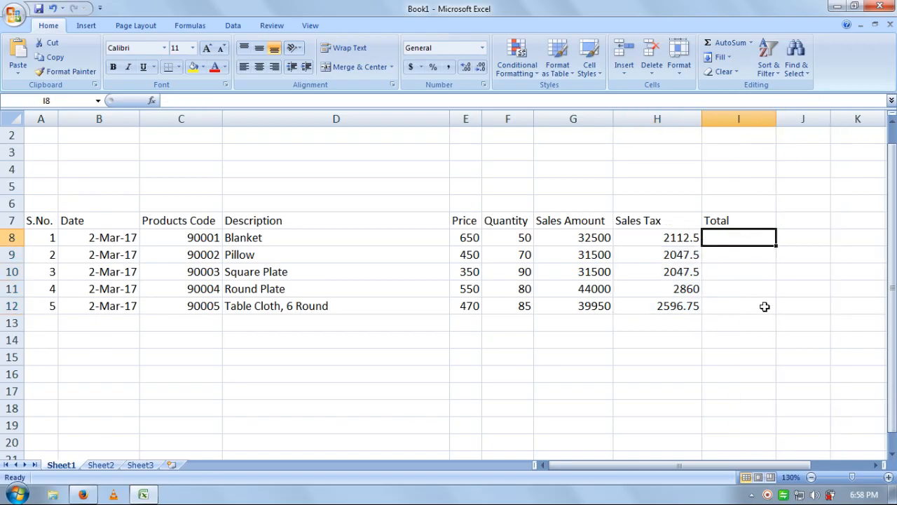
{"action": "type", "text": "="}
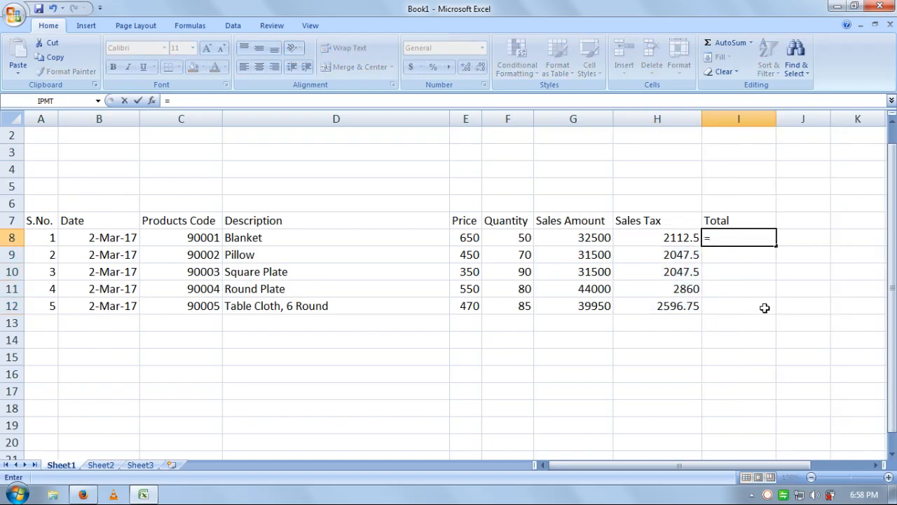
{"action": "left_click", "coordinate": [595, 235]}
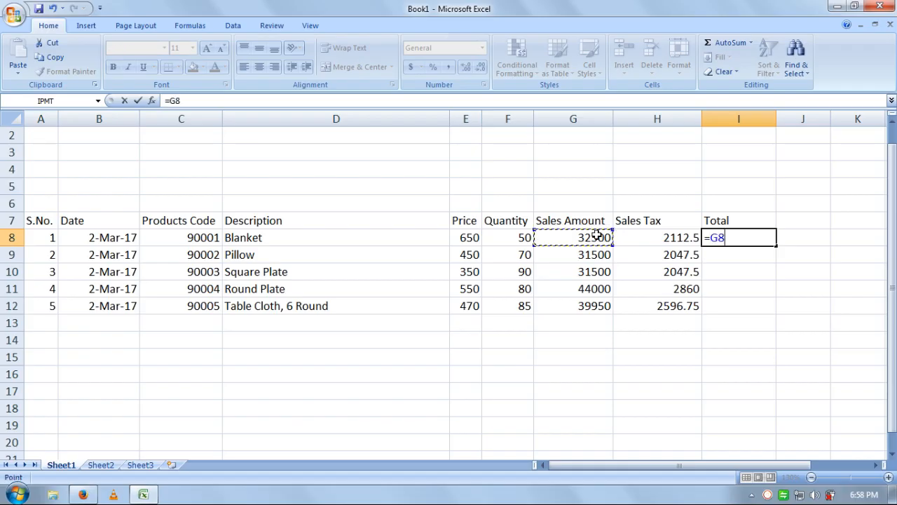
{"action": "type", "text": "+"}
{"action": "left_click", "coordinate": [670, 239]}
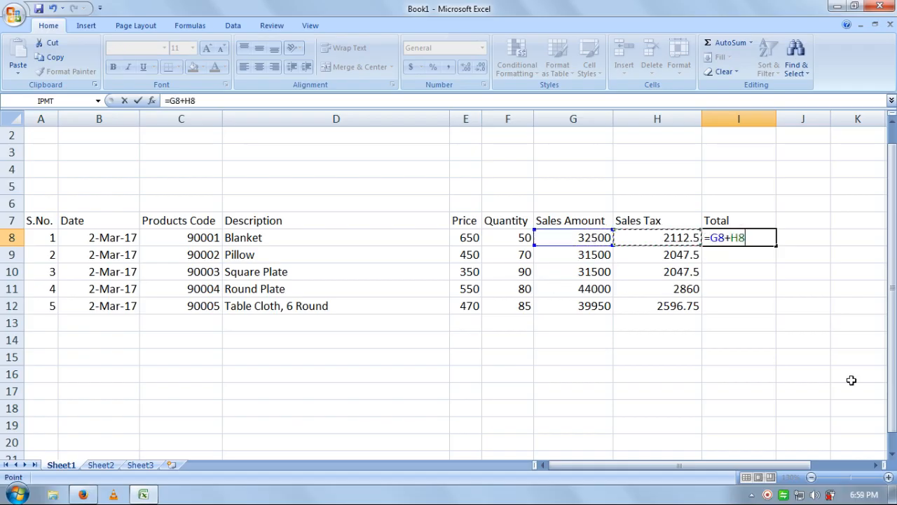
{"action": "key", "text": "Return"}
Enter =G9+H9 in I9, and fill the total formula from I8 down to I12
{"action": "type", "text": "="}
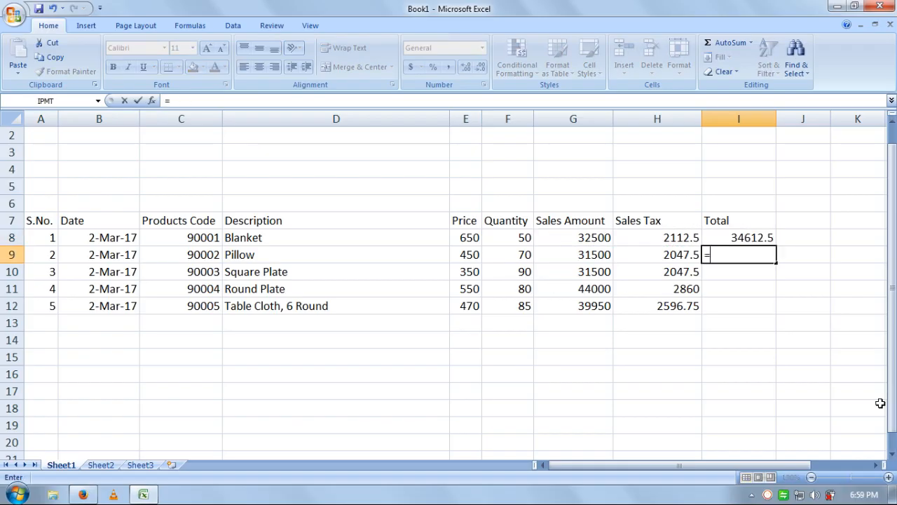
{"action": "left_click", "coordinate": [587, 257]}
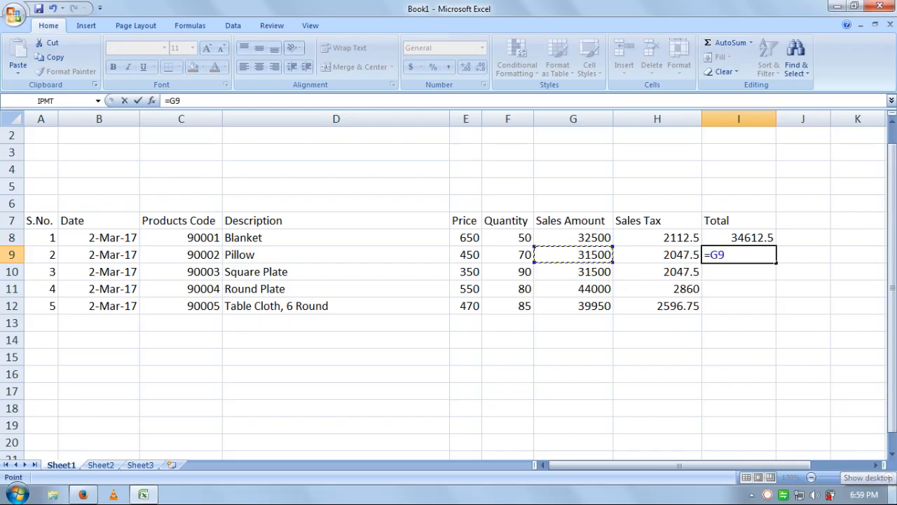
{"action": "type", "text": "+"}
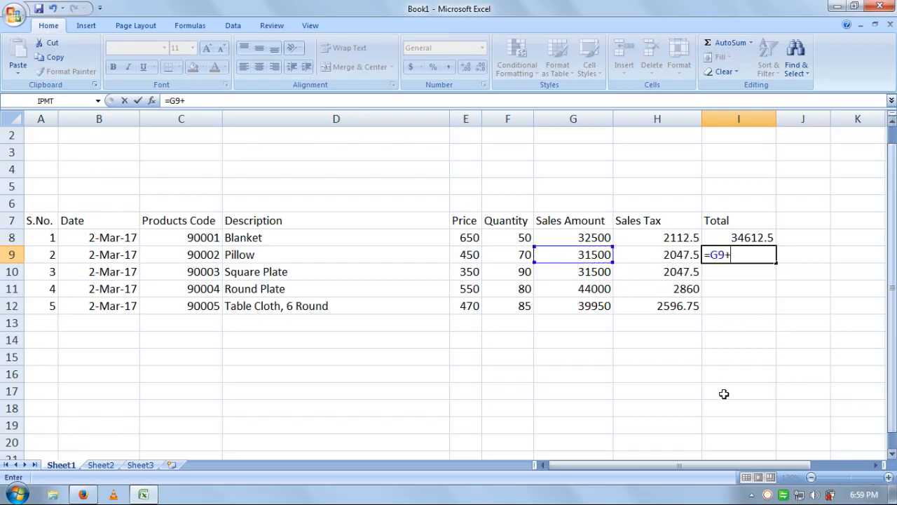
{"action": "left_click", "coordinate": [672, 256]}
{"action": "key", "text": "Return"}
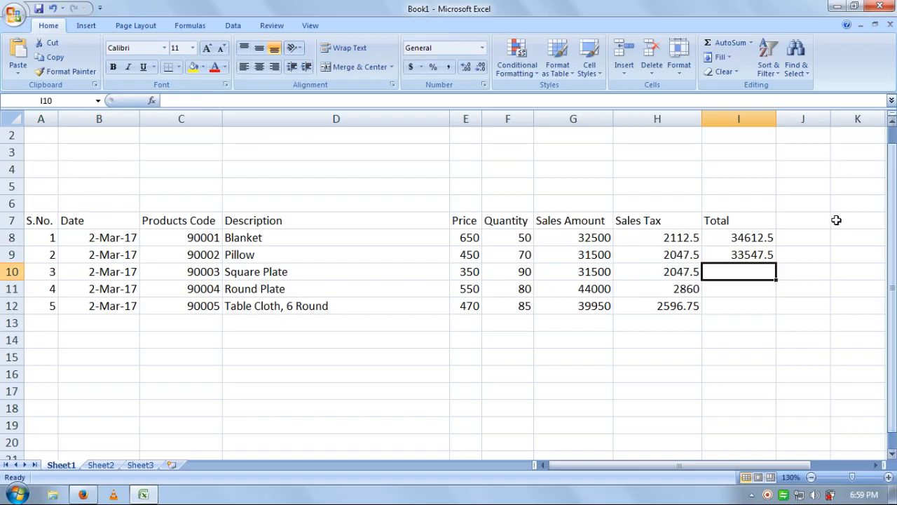
{"action": "left_click_drag", "start_coordinate": [761, 238], "coordinate": [777, 314]}
{"action": "left_click", "coordinate": [731, 391]}
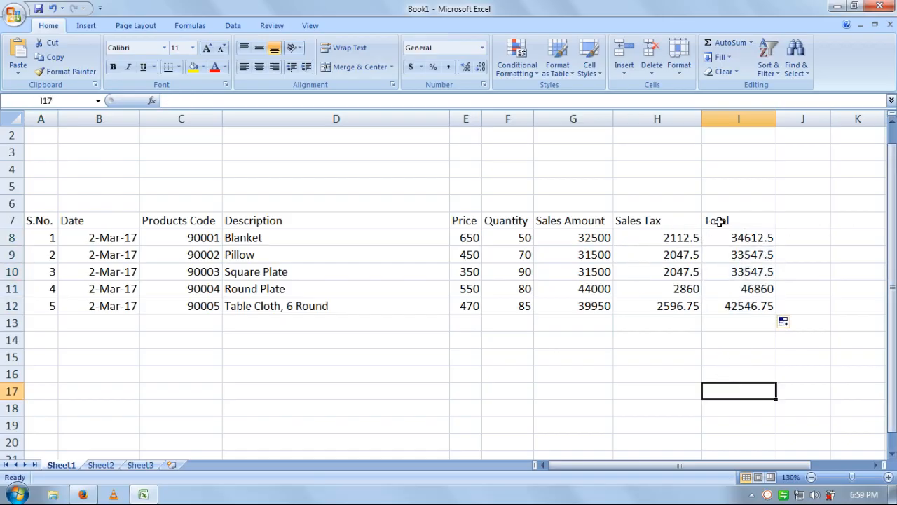
Format the heading row A7:I7 with a black fill and bold white text
{"action": "left_click_drag", "start_coordinate": [720, 220], "coordinate": [31, 220]}
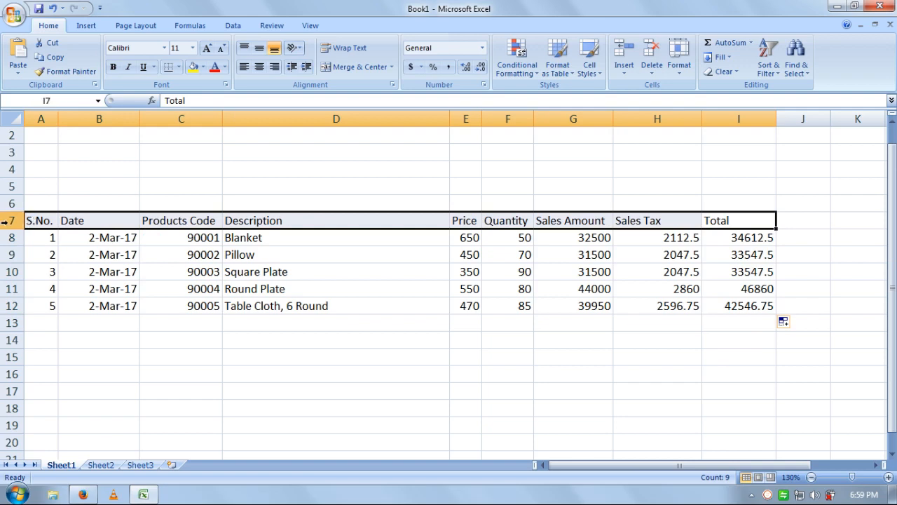
{"action": "left_click", "coordinate": [203, 66]}
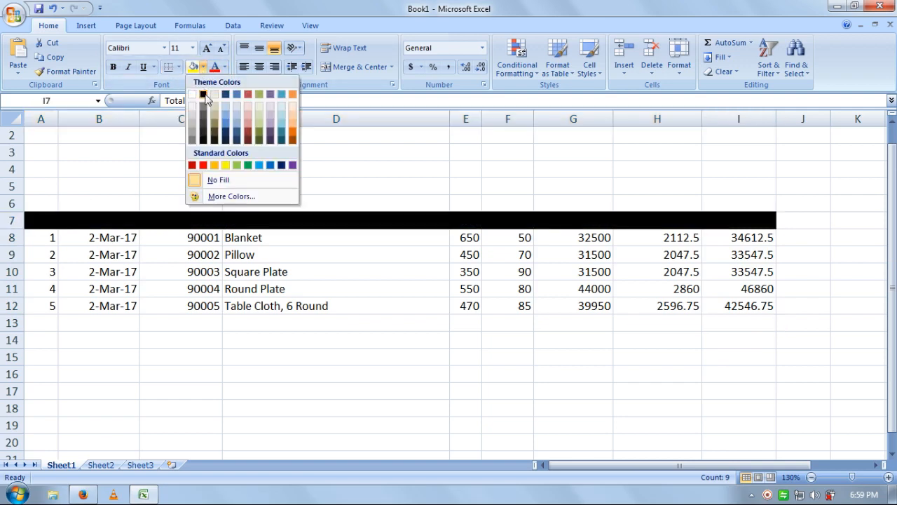
{"action": "left_click", "coordinate": [204, 96]}
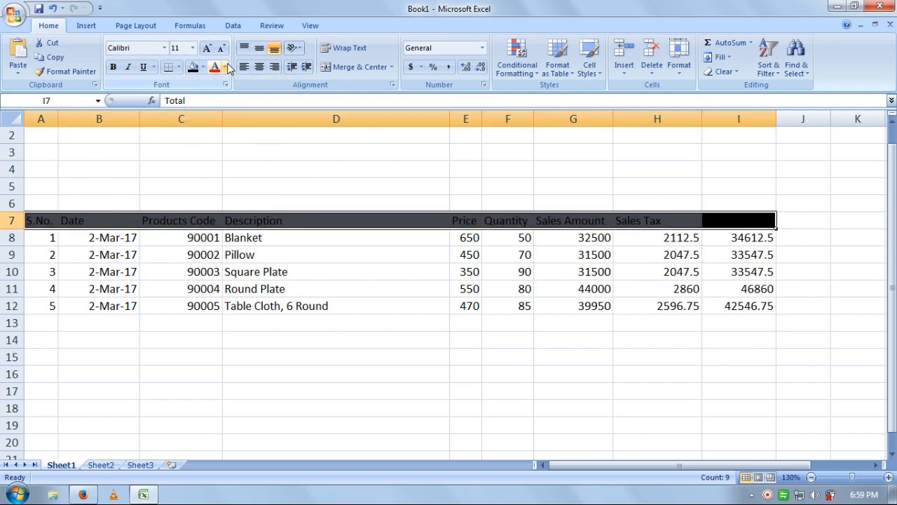
{"action": "left_click", "coordinate": [225, 67]}
{"action": "left_click", "coordinate": [214, 110]}
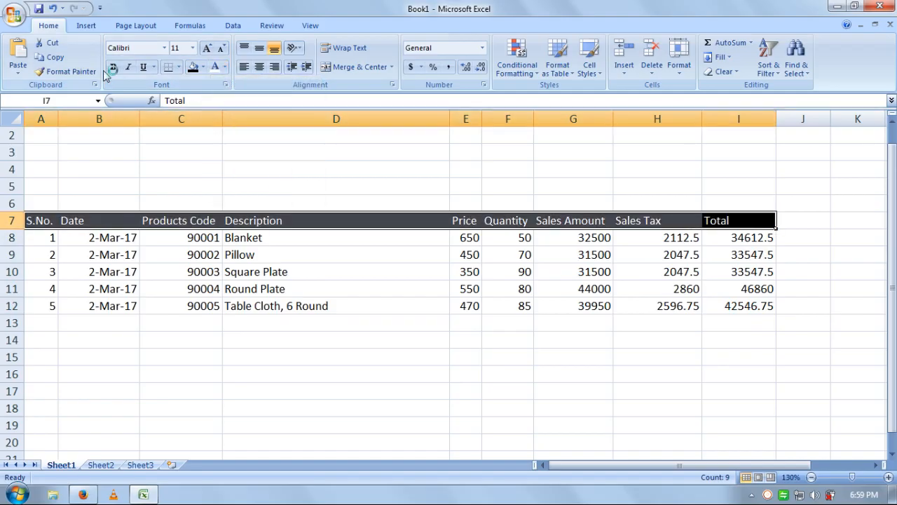
{"action": "left_click", "coordinate": [114, 70]}
{"action": "left_click", "coordinate": [463, 339]}
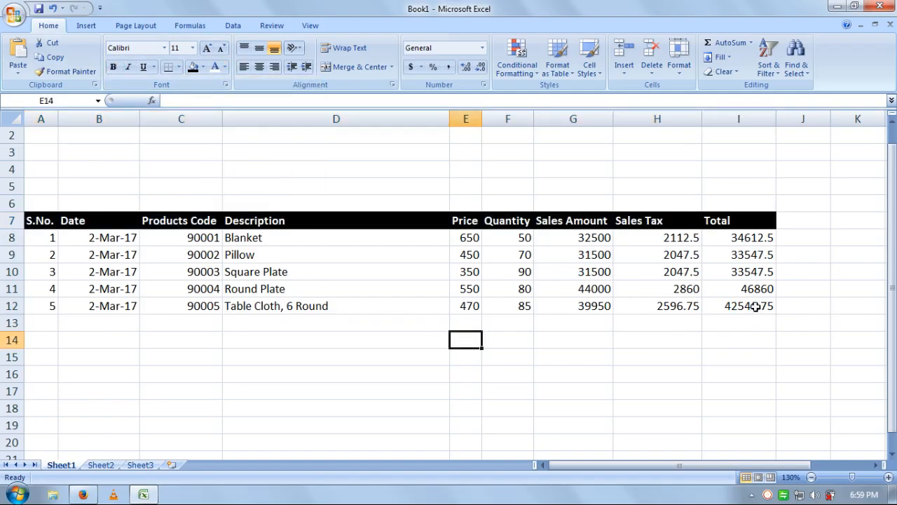
Apply all borders to the table range A7:I12
{"action": "left_click_drag", "start_coordinate": [754, 307], "coordinate": [49, 223]}
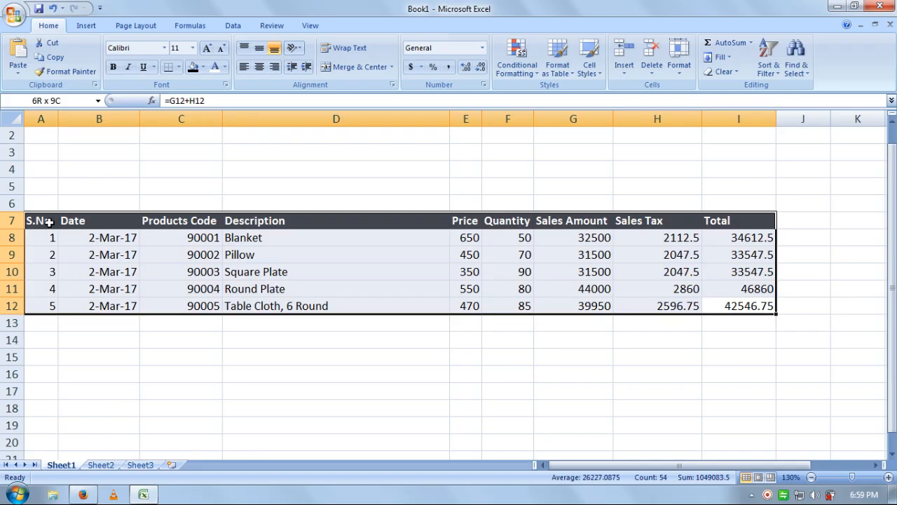
{"action": "left_click", "coordinate": [181, 67]}
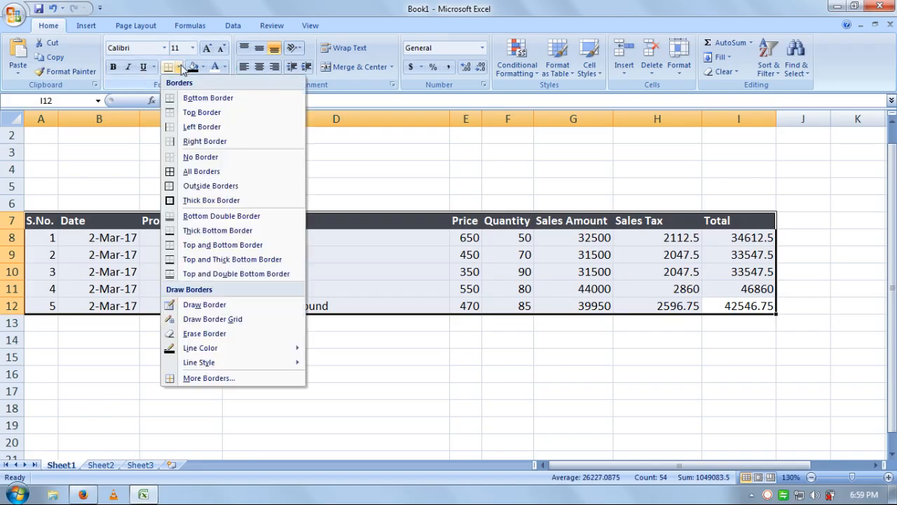
{"action": "left_click", "coordinate": [189, 172]}
{"action": "left_click_drag", "start_coordinate": [603, 429], "coordinate": [603, 437]}
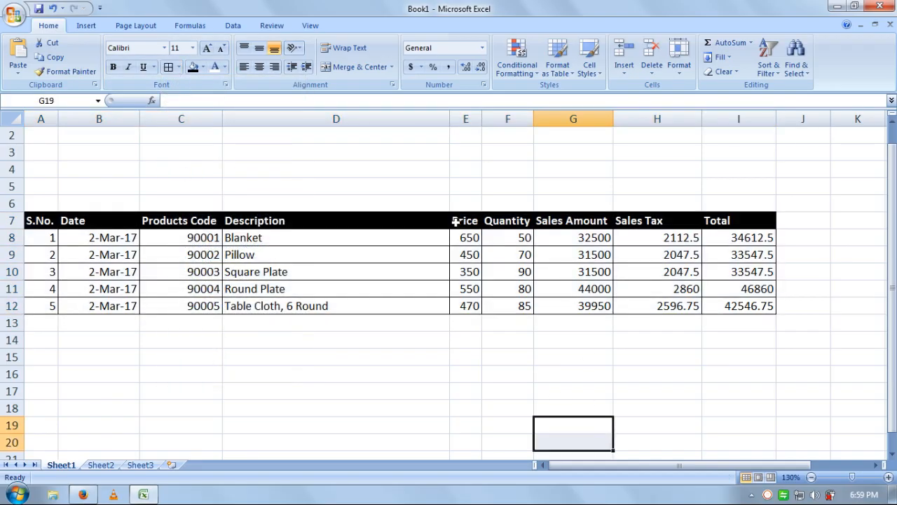
Apply the comma number style to the prices in E8:E12 and widen the Price column enough to display them
{"action": "left_click_drag", "start_coordinate": [479, 120], "coordinate": [497, 119]}
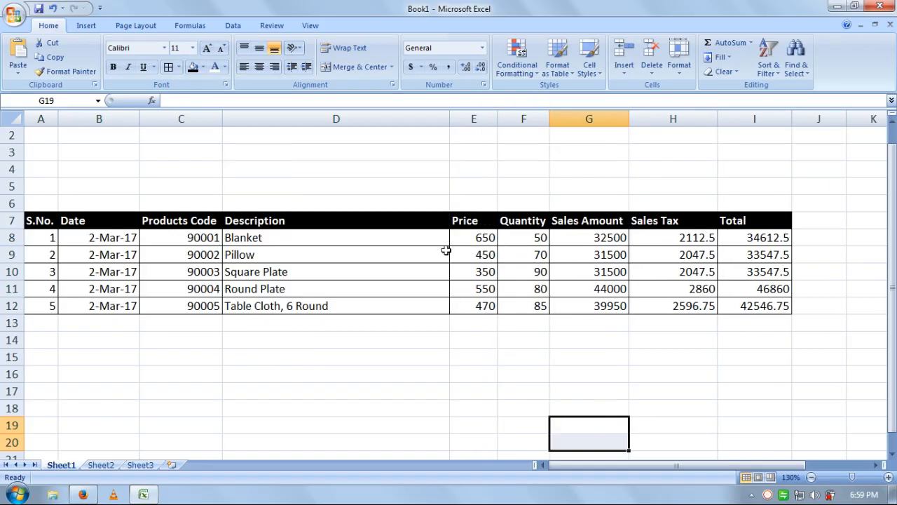
{"action": "left_click_drag", "start_coordinate": [467, 236], "coordinate": [473, 309]}
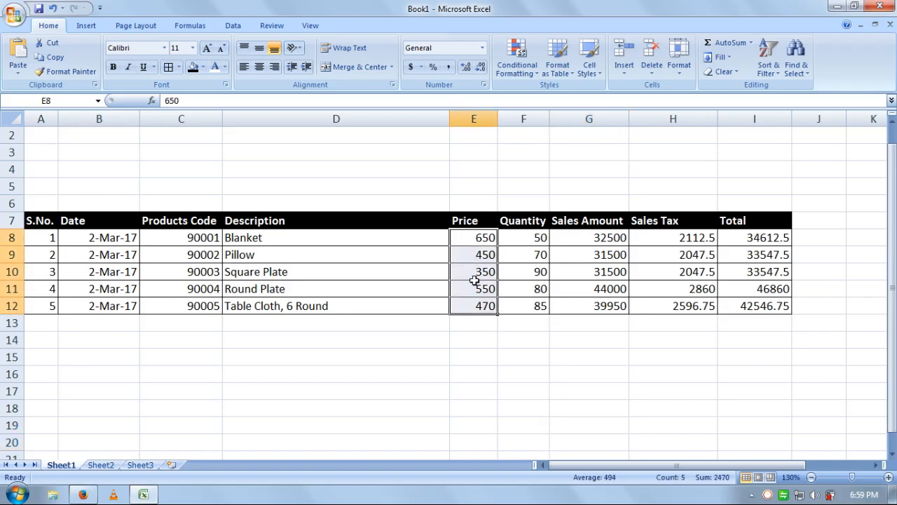
{"action": "left_click", "coordinate": [449, 67]}
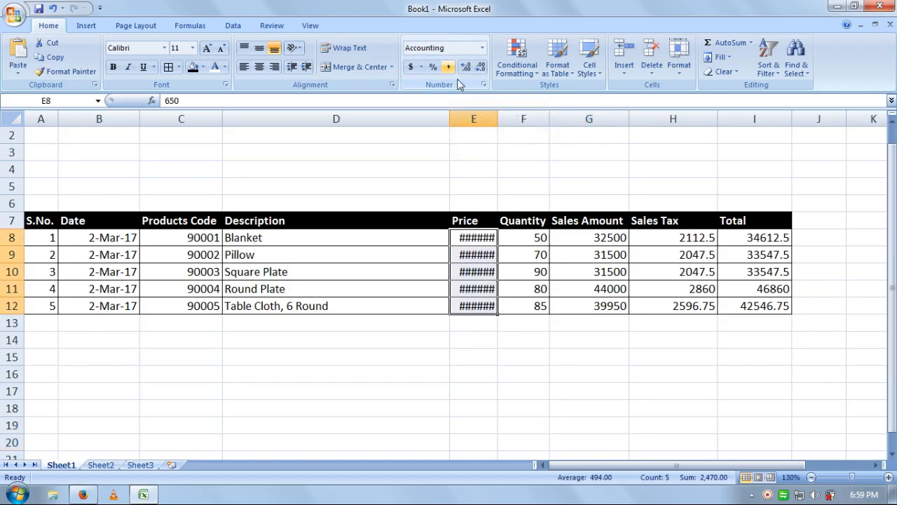
{"action": "left_click_drag", "start_coordinate": [497, 119], "coordinate": [500, 119]}
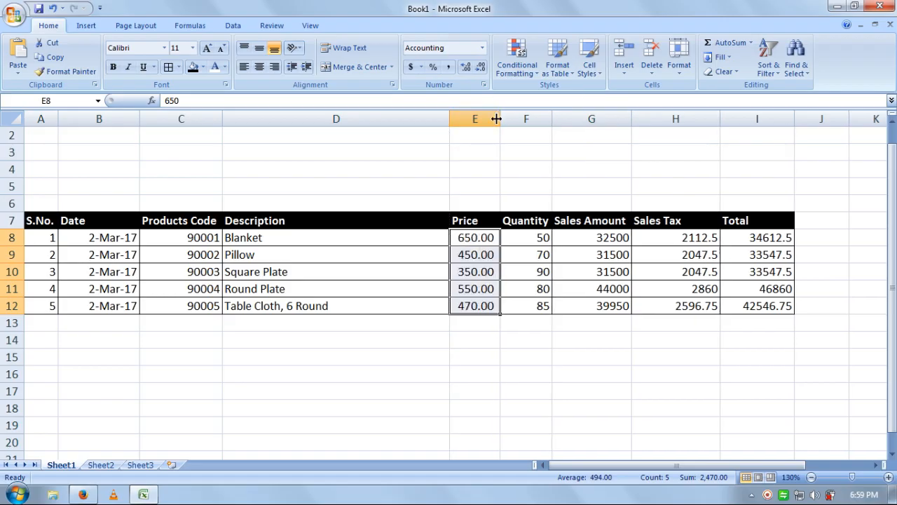
Apply the comma number style to the sales amount, sales tax and total values in G8:I12
{"action": "left_click_drag", "start_coordinate": [687, 233], "coordinate": [753, 308]}
{"action": "left_click_drag", "start_coordinate": [592, 237], "coordinate": [747, 303]}
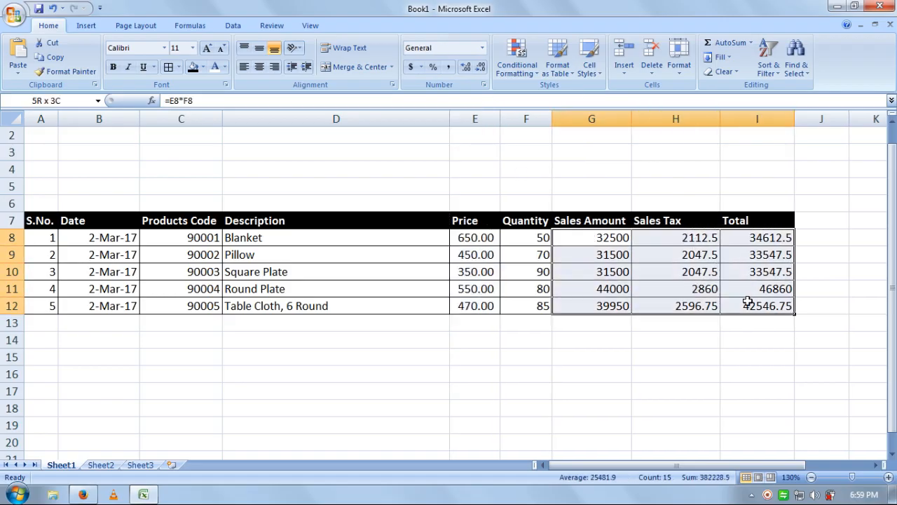
{"action": "left_click", "coordinate": [447, 68]}
{"action": "left_click", "coordinate": [659, 354]}
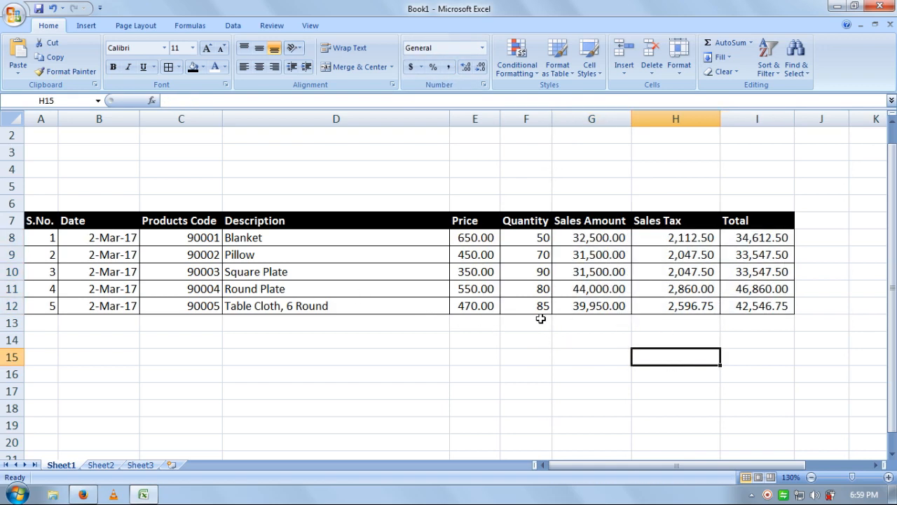
Merge and center cells A13:F13 and enter the label "Sub-total:" in the merged cell
{"action": "left_click_drag", "start_coordinate": [541, 319], "coordinate": [39, 321]}
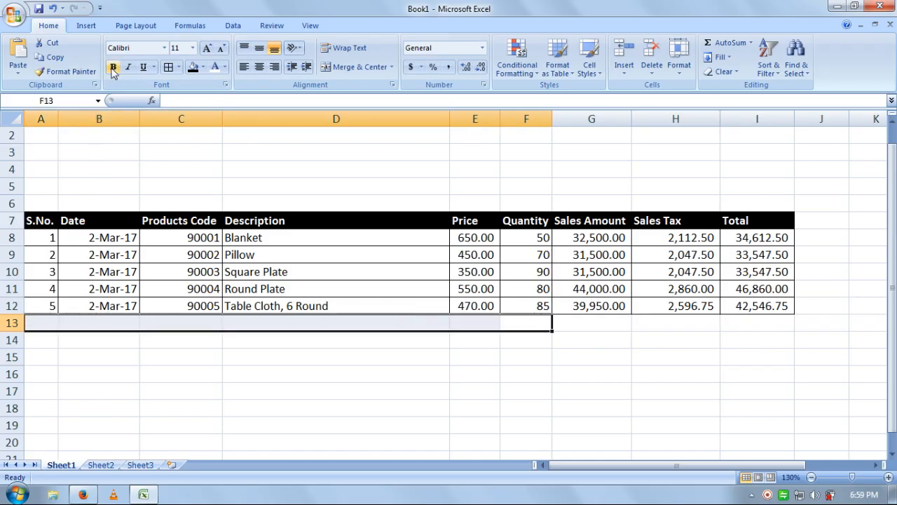
{"action": "left_click", "coordinate": [378, 67]}
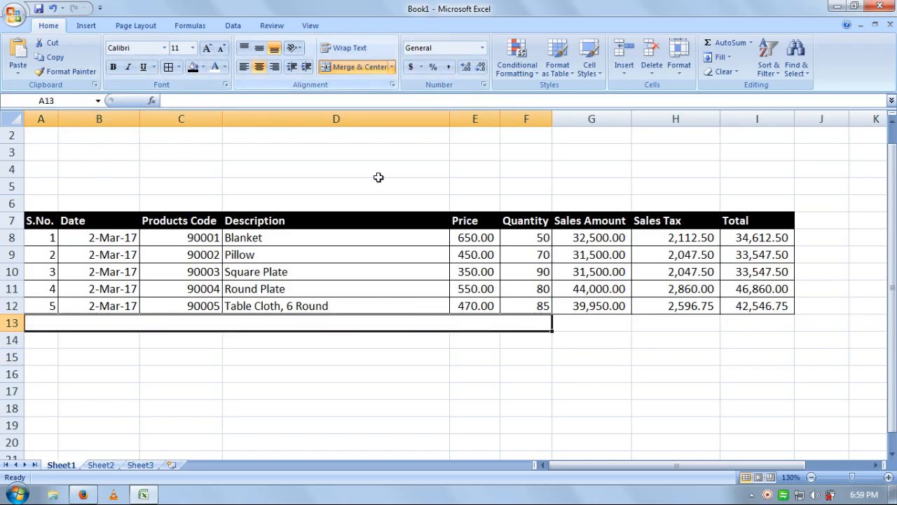
{"action": "type", "text": "Sun"}
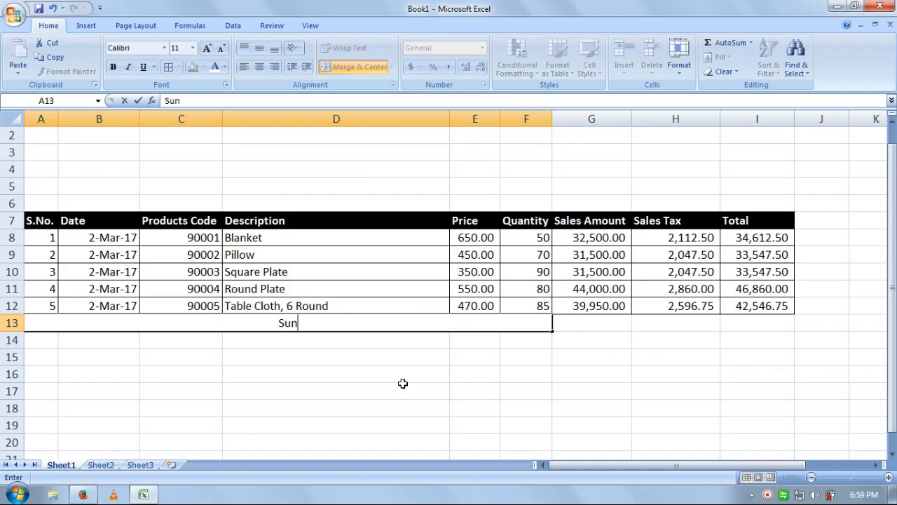
{"action": "key", "text": "BackSpace"}
{"action": "type", "text": "b-total"}
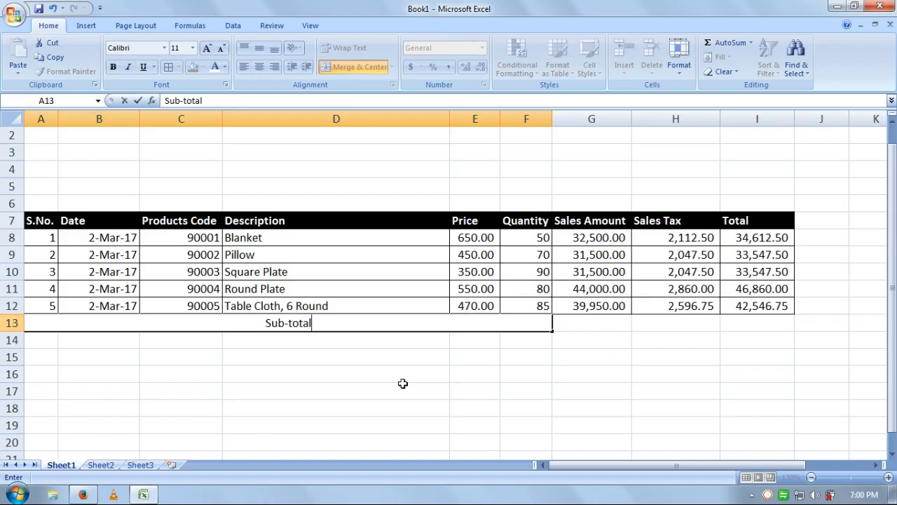
{"action": "type", "text": ":"}
{"action": "left_click", "coordinate": [402, 382]}
Right-align the label in merged cell A13 with a slight indent and change its text to "Sub-Total:"
{"action": "left_click", "coordinate": [348, 319]}
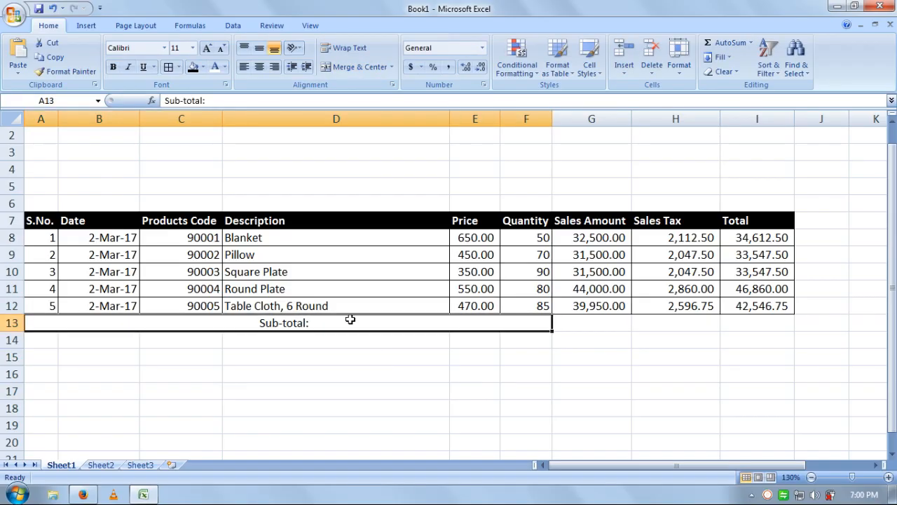
{"action": "left_click", "coordinate": [274, 67]}
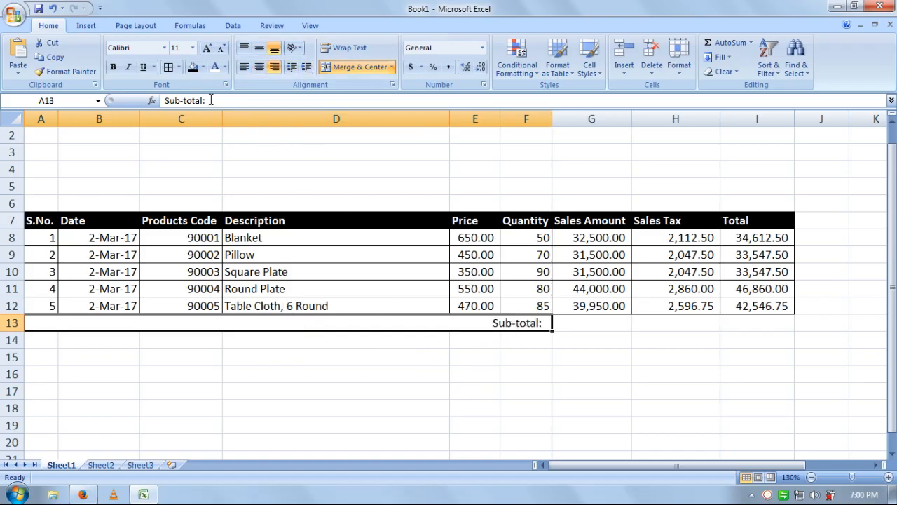
{"action": "left_click", "coordinate": [186, 100]}
{"action": "key", "text": "BackSpace"}
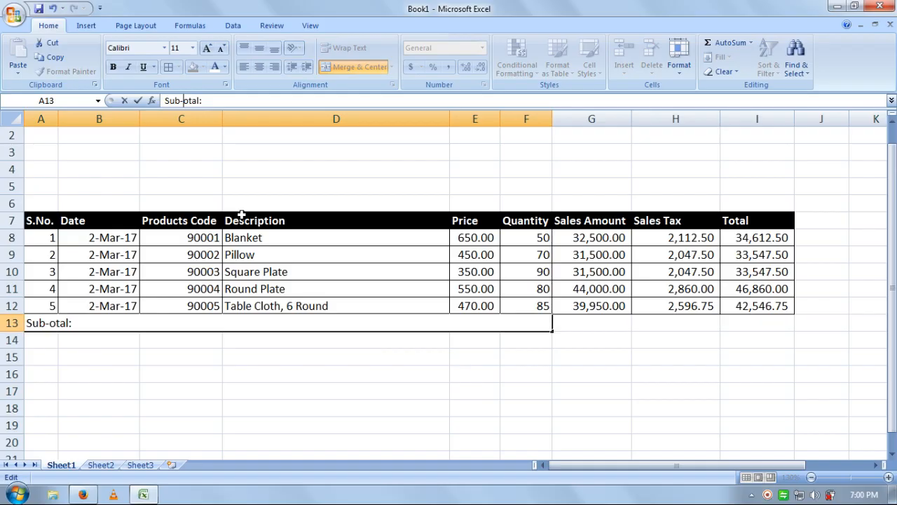
{"action": "type", "text": "T"}
{"action": "key", "text": "Return"}
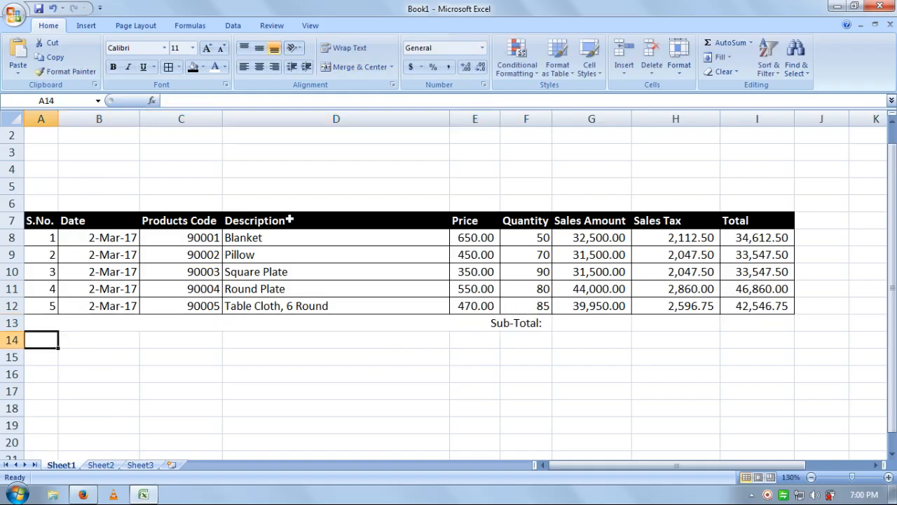
Format the merged Sub-Total label cell with a black fill and bold white text
{"action": "left_click", "coordinate": [418, 316]}
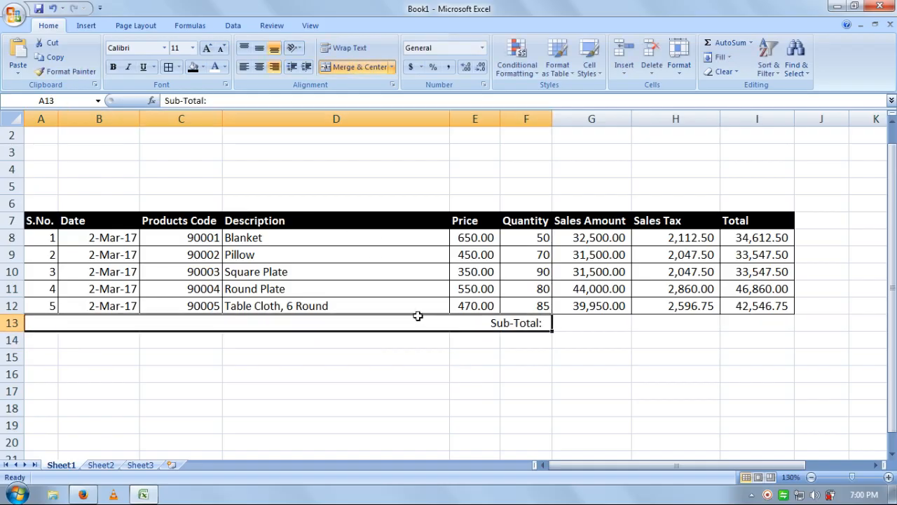
{"action": "left_click", "coordinate": [193, 66]}
{"action": "left_click", "coordinate": [215, 66]}
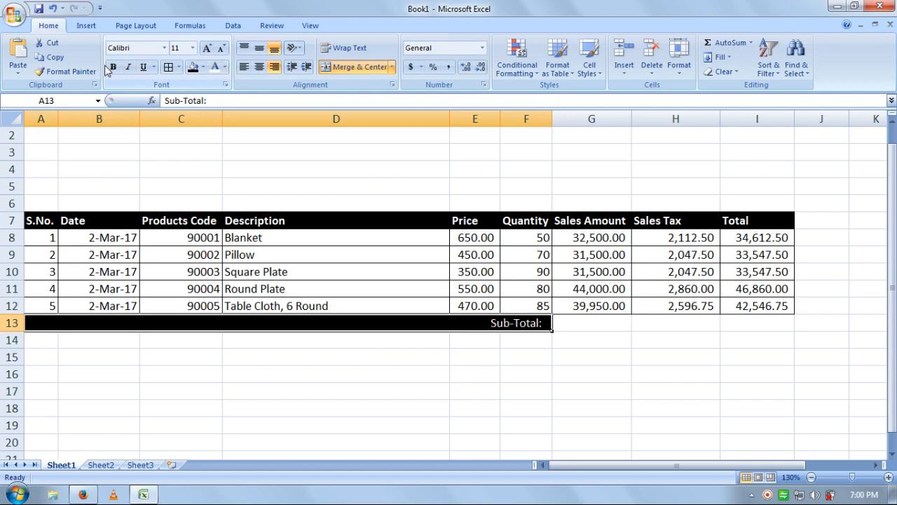
{"action": "left_click", "coordinate": [112, 67]}
{"action": "left_click", "coordinate": [525, 390]}
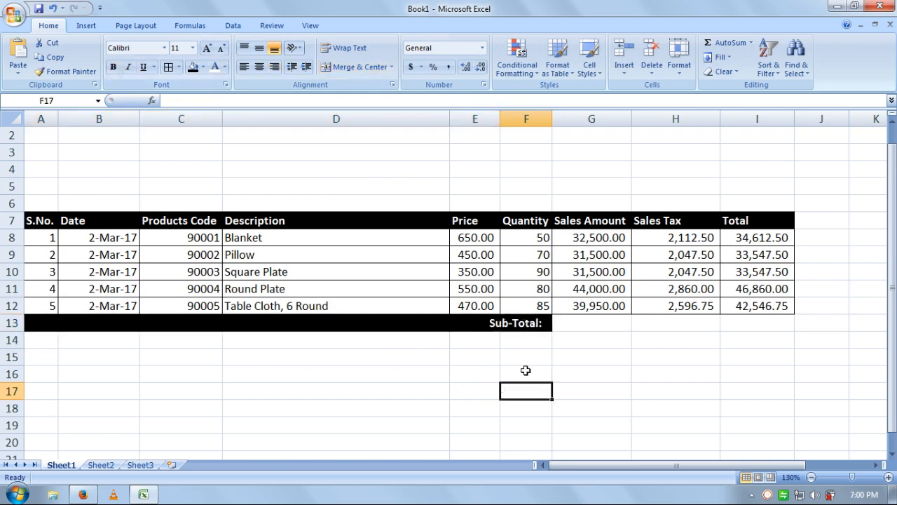
Enter the formula =SUM(G8:G12) in G13 to subtotal the sales amounts
{"action": "left_click", "coordinate": [578, 328]}
{"action": "type", "text": "=s"}
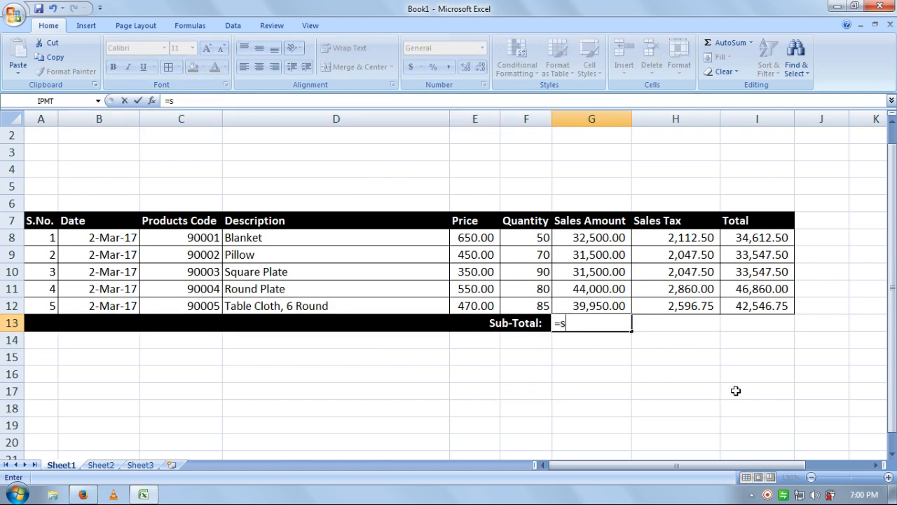
{"action": "type", "text": "um("}
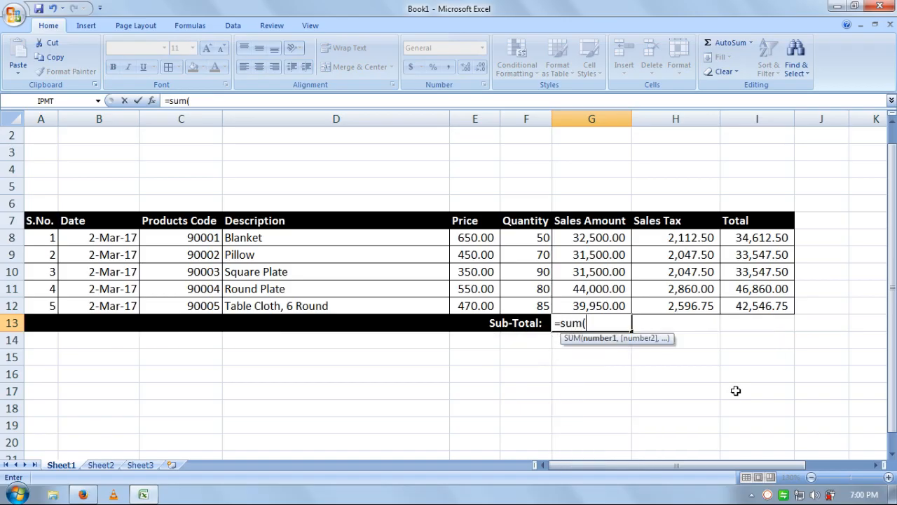
{"action": "left_click_drag", "start_coordinate": [612, 237], "coordinate": [614, 305]}
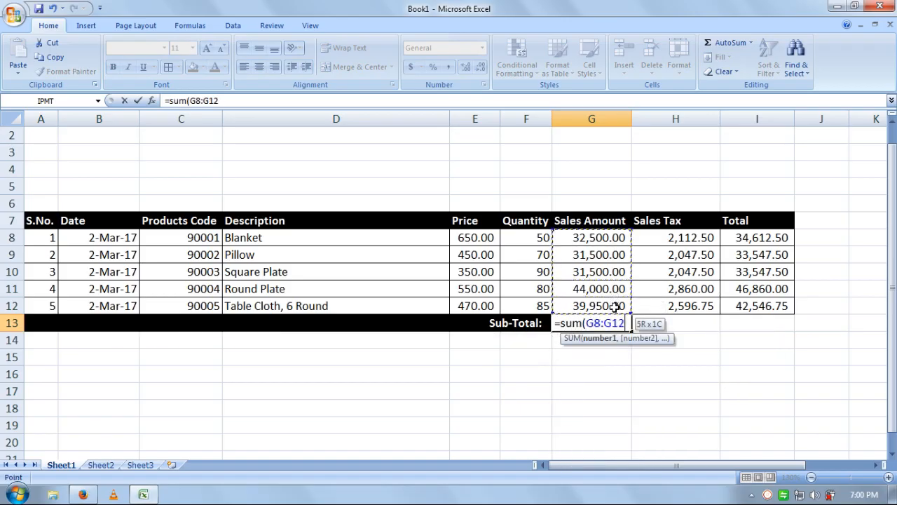
{"action": "type", "text": ")"}
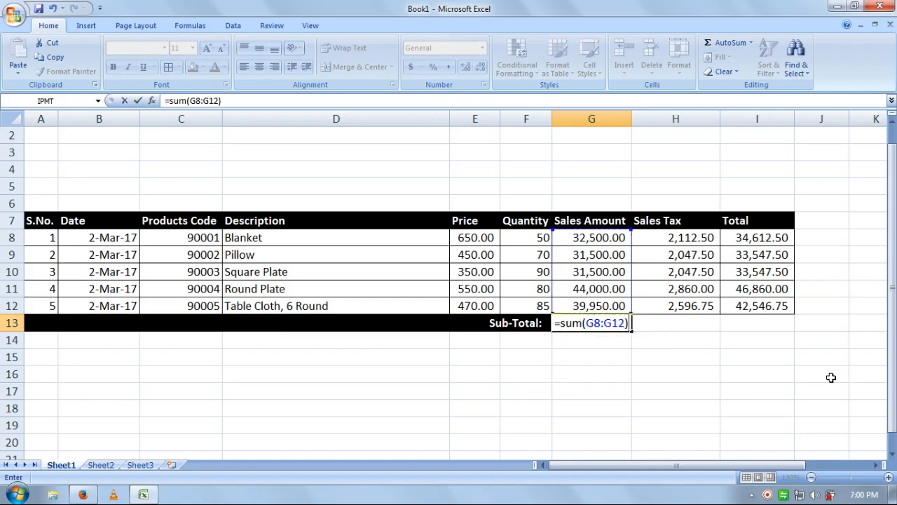
{"action": "key", "text": "Return"}
{"action": "key", "text": "Right"}
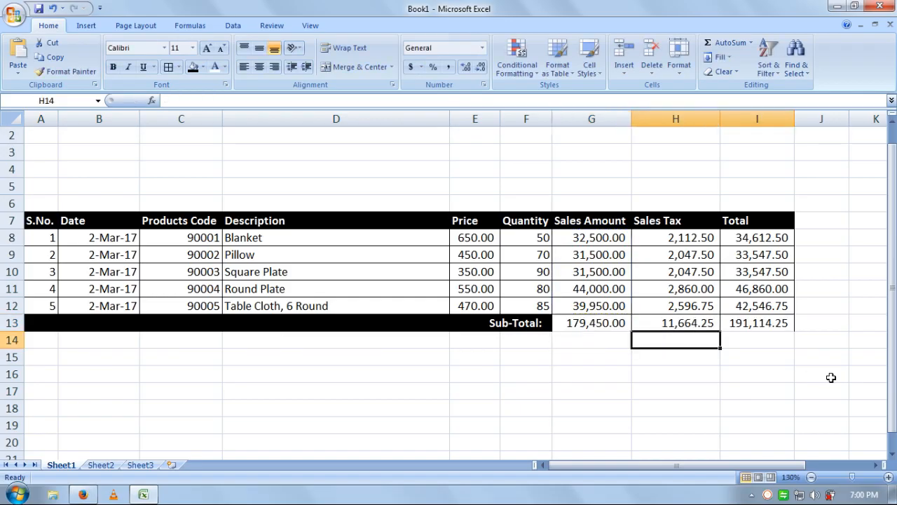
Apply all borders to the sub-total values in G13:I13
{"action": "left_click_drag", "start_coordinate": [787, 324], "coordinate": [616, 323]}
{"action": "left_click", "coordinate": [169, 68]}
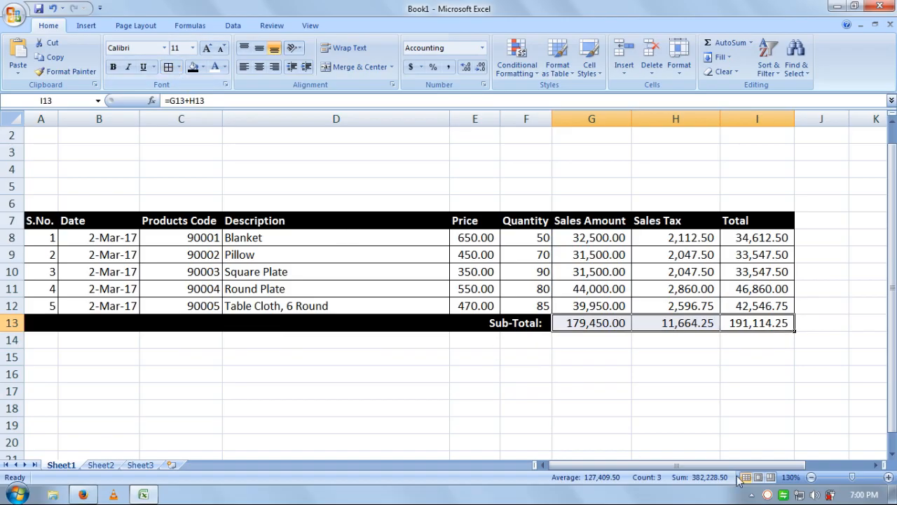
{"action": "left_click", "coordinate": [768, 428]}
Format the sub-total values in G13:I13 with a red fill and bold yellow text
{"action": "left_click_drag", "start_coordinate": [757, 323], "coordinate": [601, 323]}
{"action": "left_click", "coordinate": [203, 68]}
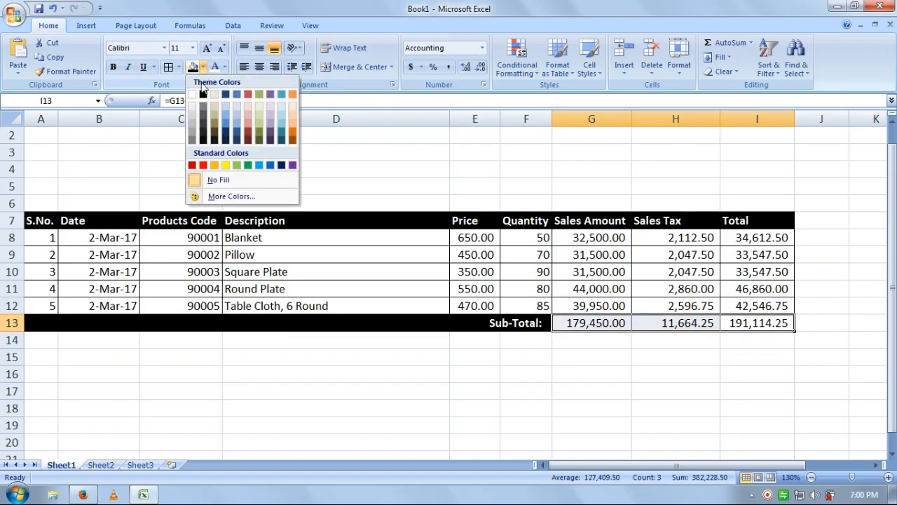
{"action": "left_click", "coordinate": [202, 165]}
{"action": "left_click", "coordinate": [225, 67]}
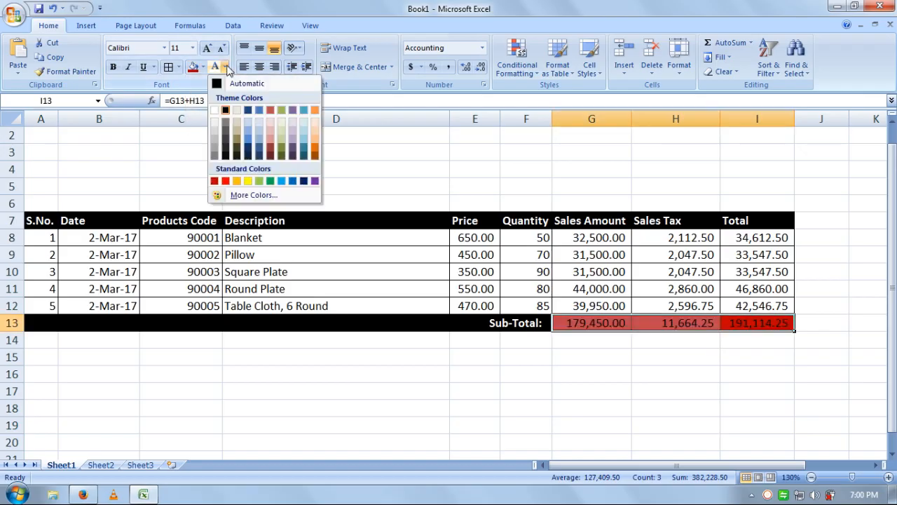
{"action": "left_click", "coordinate": [236, 180]}
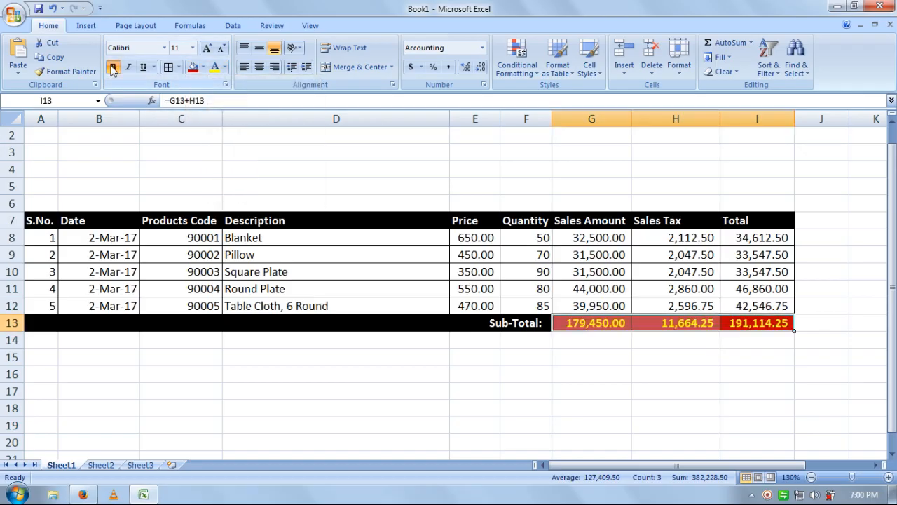
{"action": "left_click", "coordinate": [617, 414]}
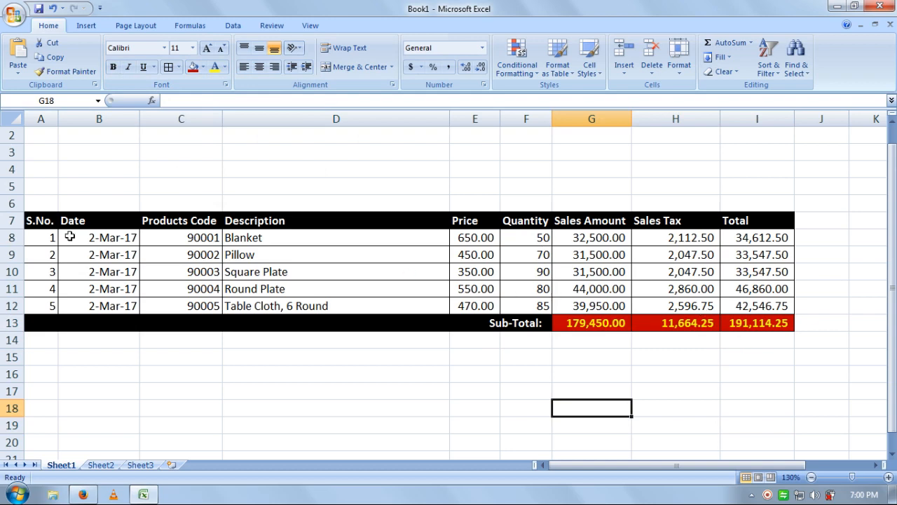
Merge and center A5:I5 and enter the heading SALES REPORT
{"action": "left_click_drag", "start_coordinate": [38, 186], "coordinate": [731, 189]}
{"action": "left_click", "coordinate": [357, 67]}
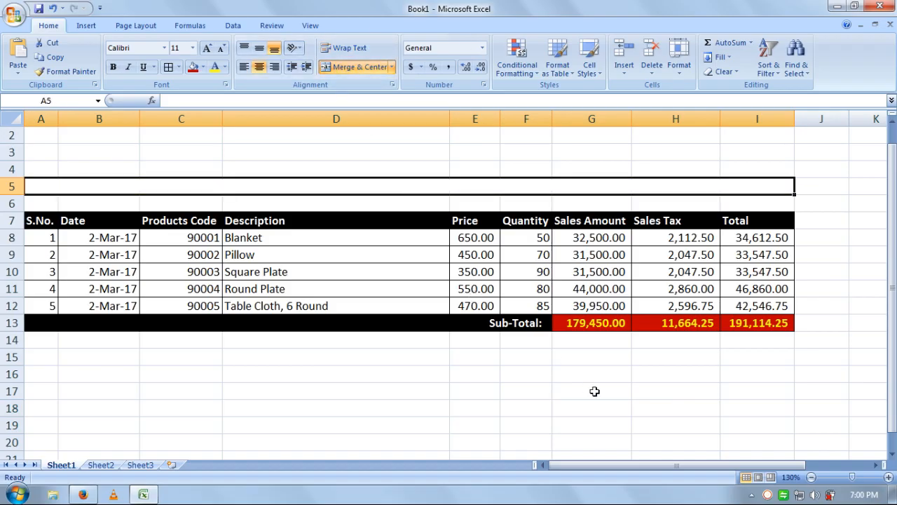
{"action": "type", "text": "S"}
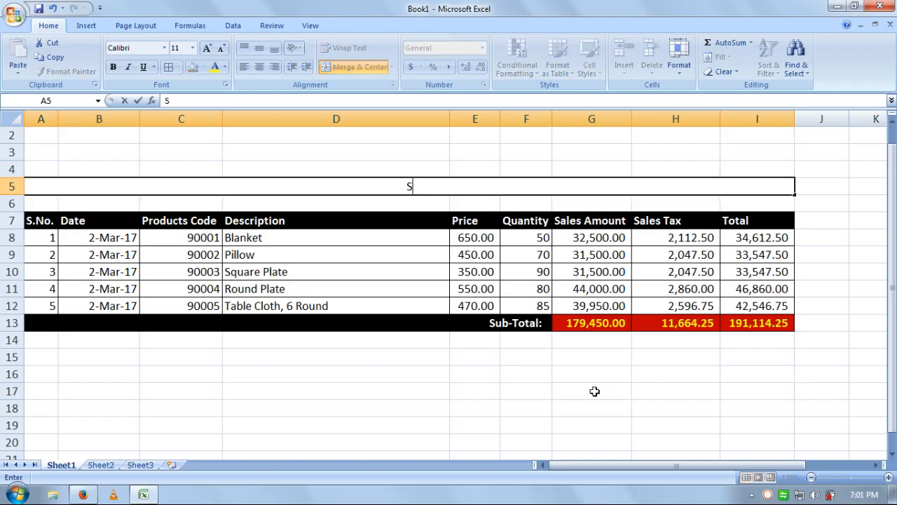
{"action": "type", "text": "ALES REPORT"}
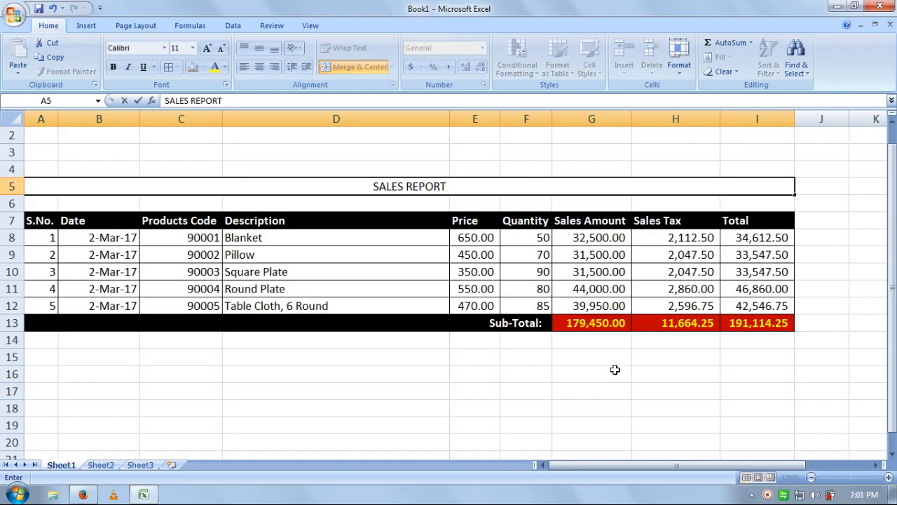
{"action": "left_click", "coordinate": [610, 360]}
Format the SALES REPORT heading with bold white text on a dark blue fill
{"action": "left_click", "coordinate": [452, 187]}
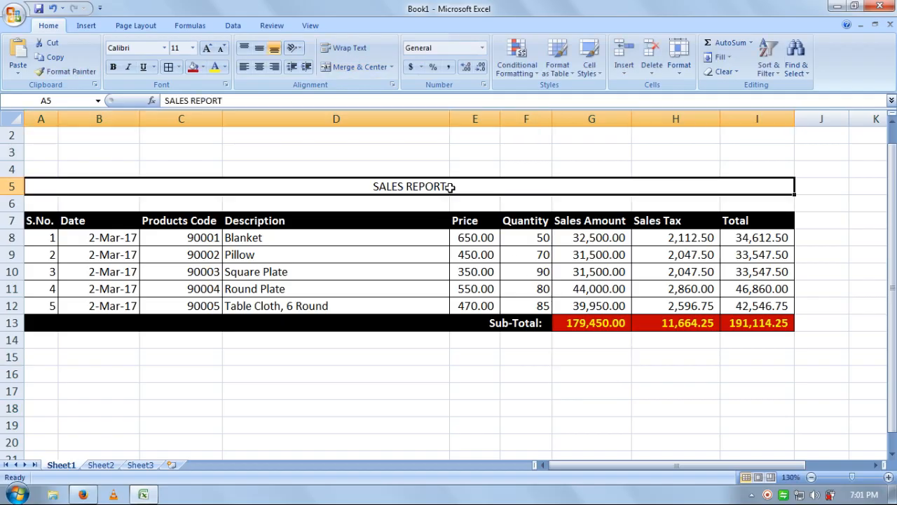
{"action": "left_click", "coordinate": [114, 67]}
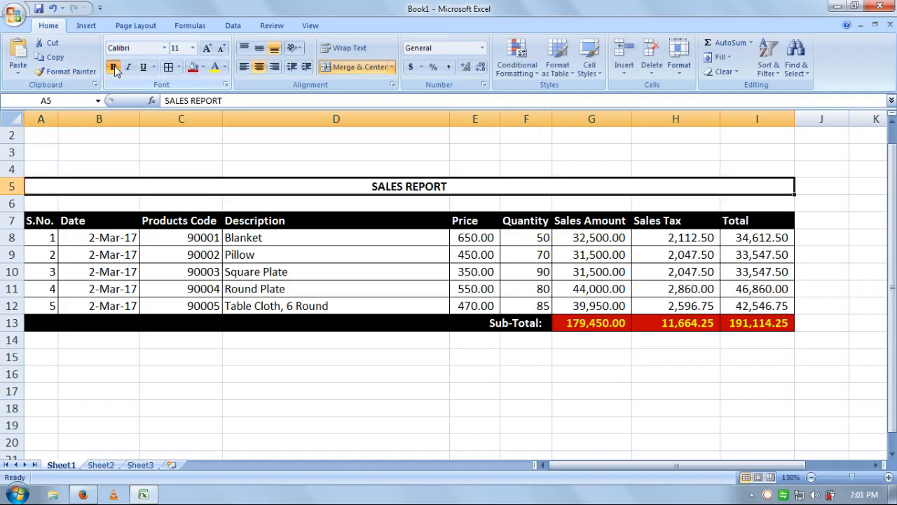
{"action": "left_click", "coordinate": [203, 67]}
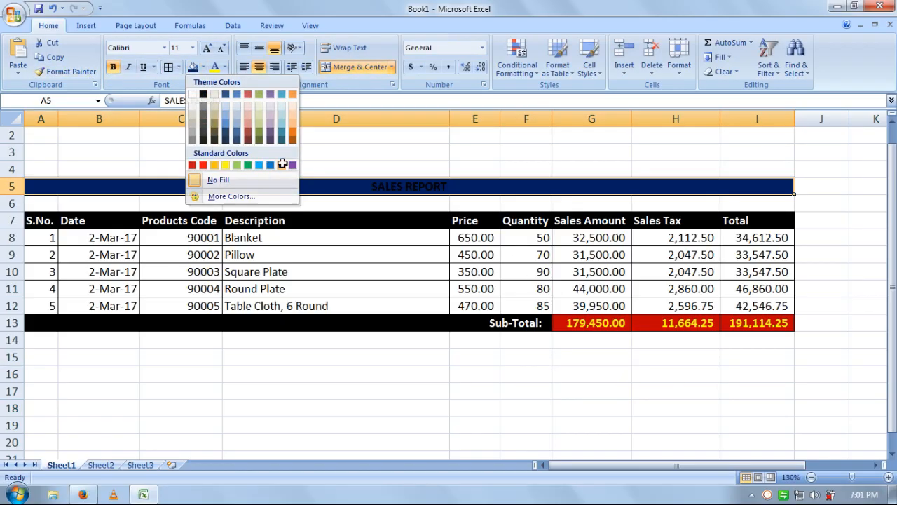
{"action": "left_click", "coordinate": [281, 165]}
{"action": "left_click", "coordinate": [224, 67]}
{"action": "left_click", "coordinate": [215, 111]}
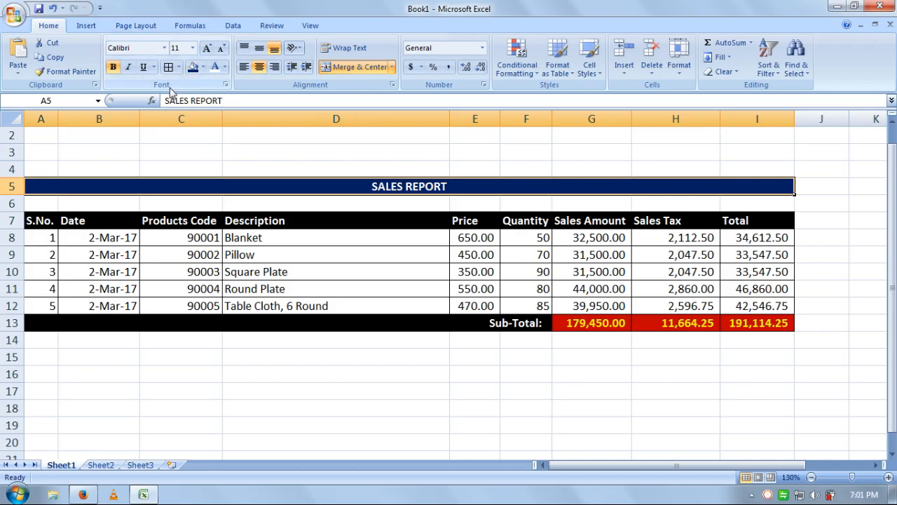
{"action": "left_click", "coordinate": [203, 67]}
{"action": "left_click", "coordinate": [281, 164]}
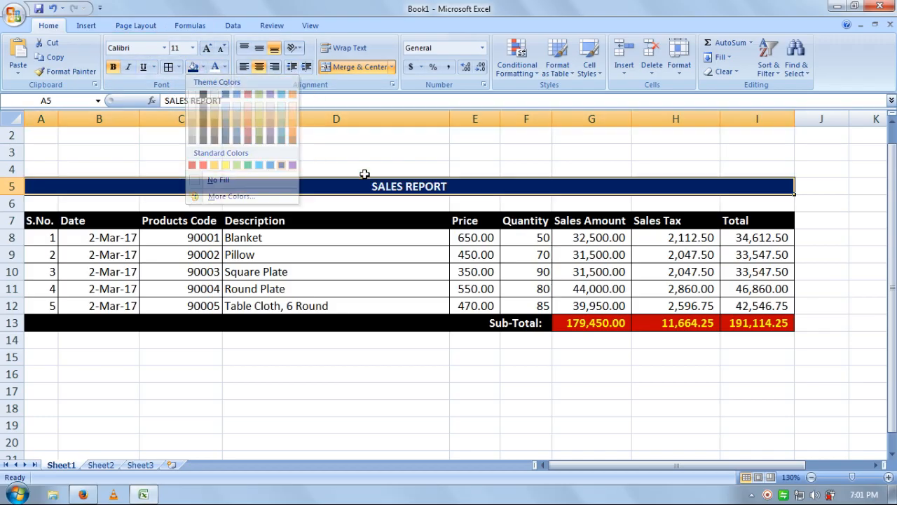
{"action": "left_click", "coordinate": [381, 167]}
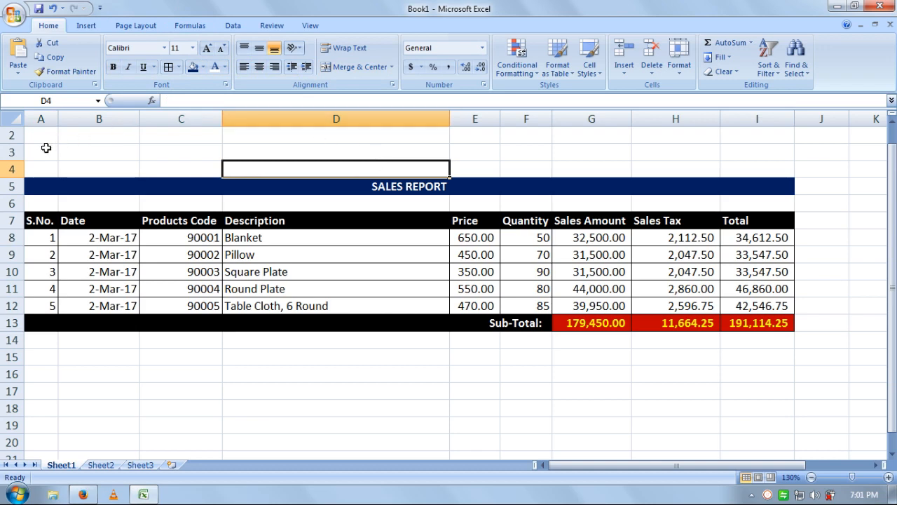
Merge and center A2:I3 and enter the title DAILY CASH REGISTER IN SALES
{"action": "left_click", "coordinate": [857, 185]}
{"action": "left_click_drag", "start_coordinate": [892, 185], "coordinate": [892, 169]}
{"action": "left_click_drag", "start_coordinate": [41, 152], "coordinate": [736, 162]}
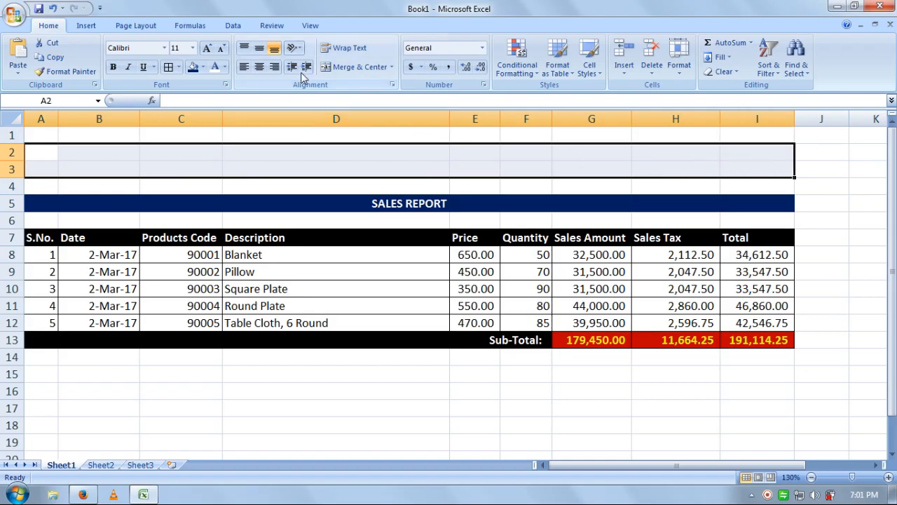
{"action": "left_click", "coordinate": [356, 66]}
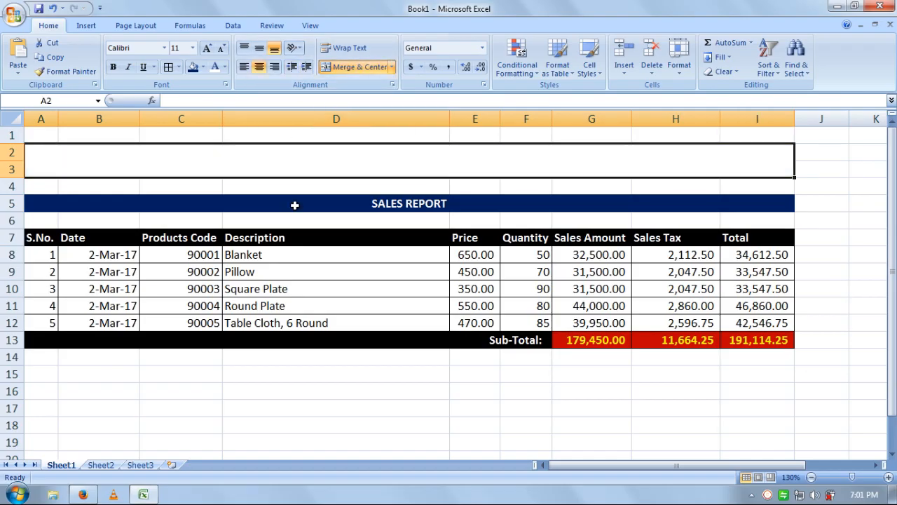
{"action": "type", "text": "DAILT"}
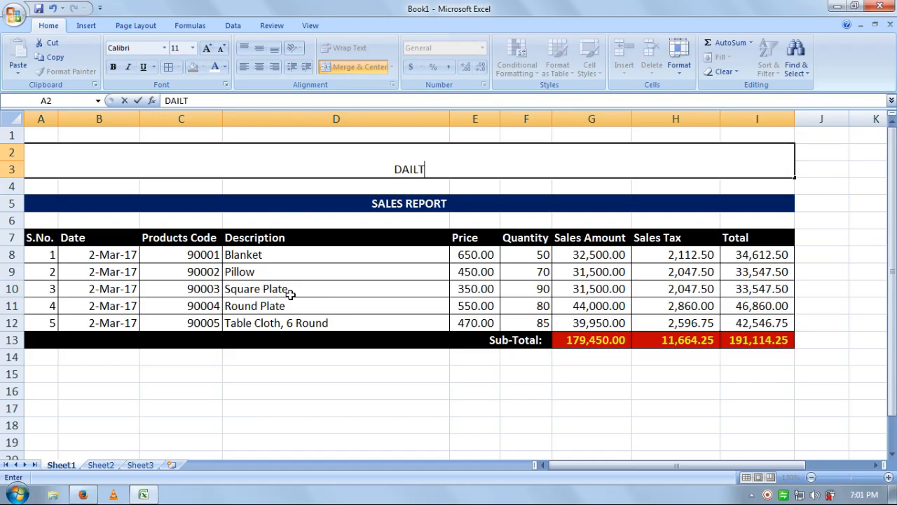
{"action": "key", "text": "BackSpace"}
{"action": "type", "text": "Y CASH"}
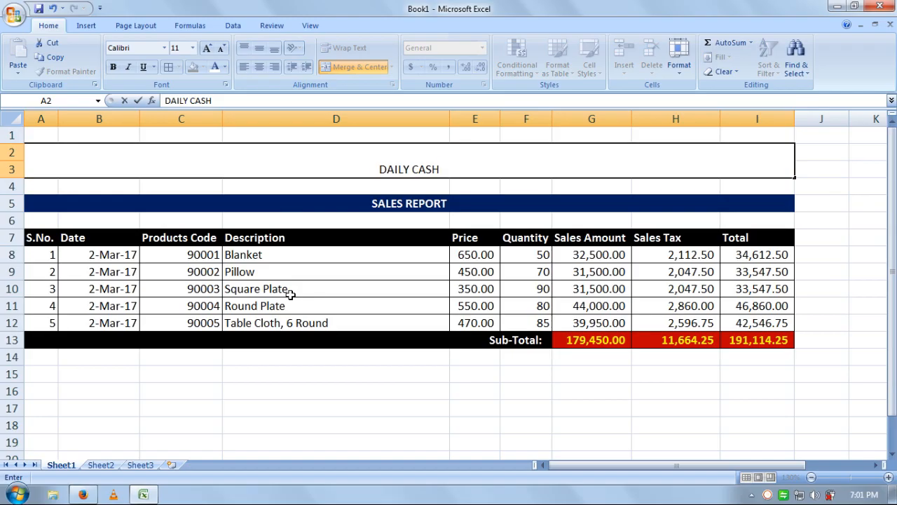
{"action": "type", "text": " REGI"}
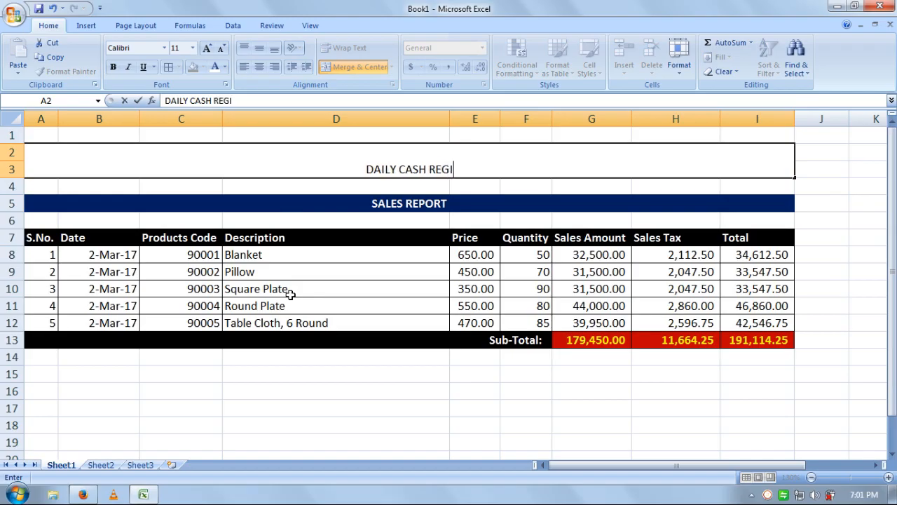
{"action": "type", "text": "STER"}
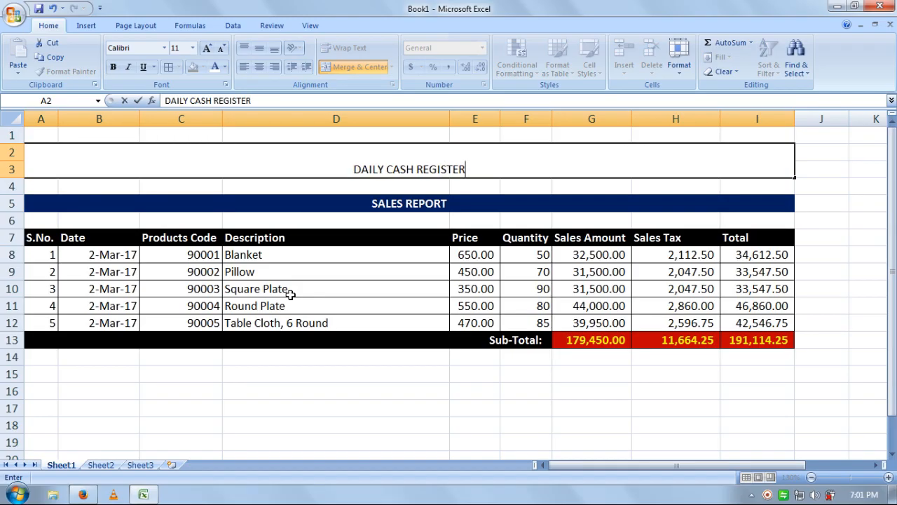
{"action": "type", "text": " IN S"}
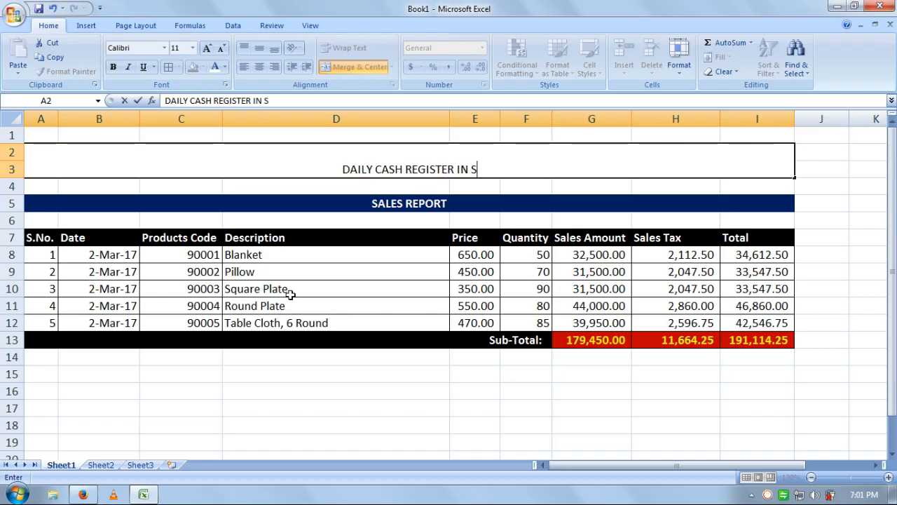
{"action": "type", "text": "ALES"}
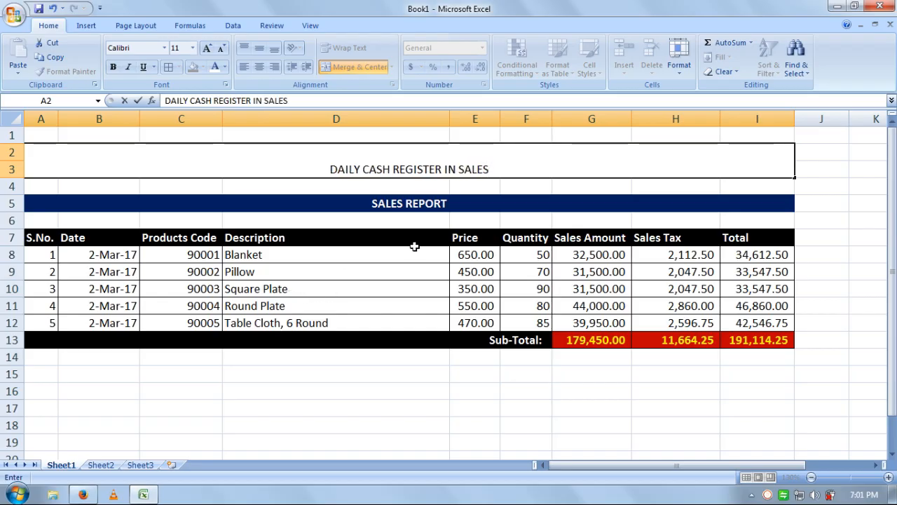
{"action": "left_click", "coordinate": [455, 293]}
Align the DAILY CASH REGISTER IN SALES title vertically to the middle and make it bold at font size 20
{"action": "left_click", "coordinate": [452, 165]}
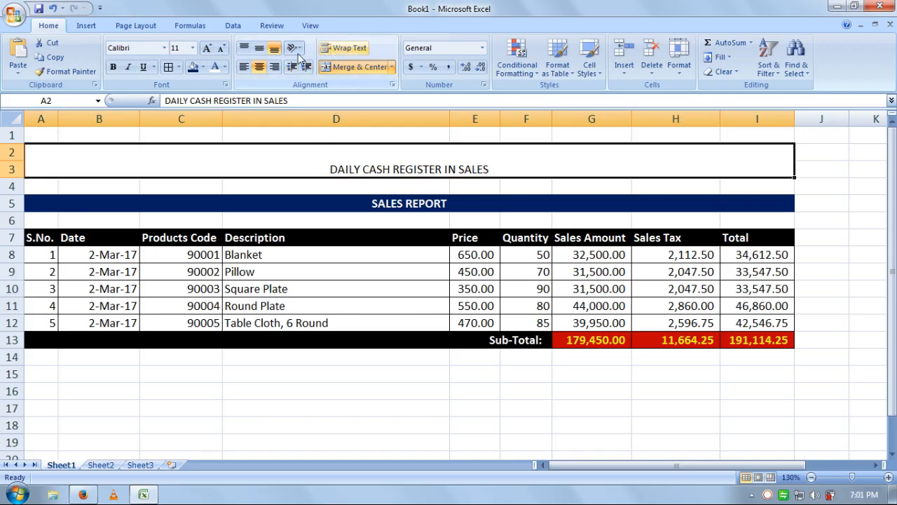
{"action": "left_click", "coordinate": [259, 47]}
{"action": "left_click", "coordinate": [207, 48]}
{"action": "left_click", "coordinate": [207, 48]}
{"action": "left_click", "coordinate": [207, 48]}
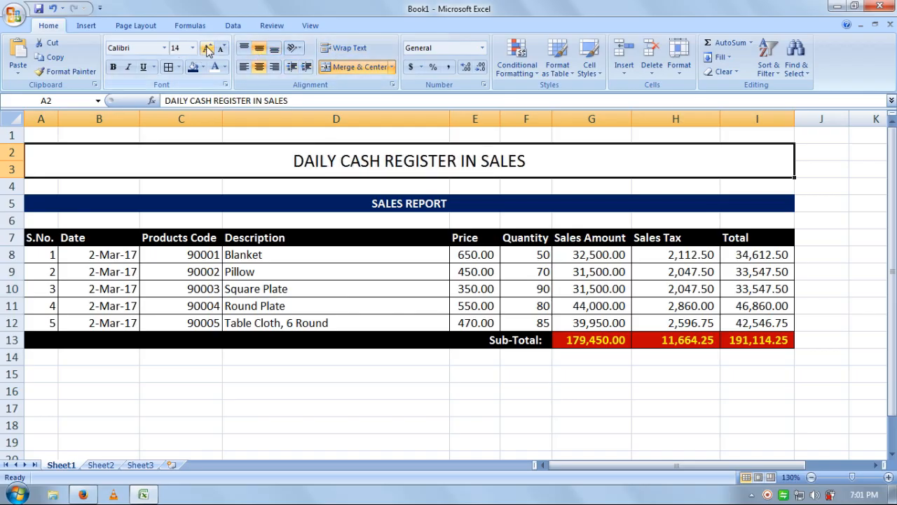
{"action": "left_click", "coordinate": [207, 48]}
{"action": "left_click", "coordinate": [206, 48]}
{"action": "left_click", "coordinate": [113, 67]}
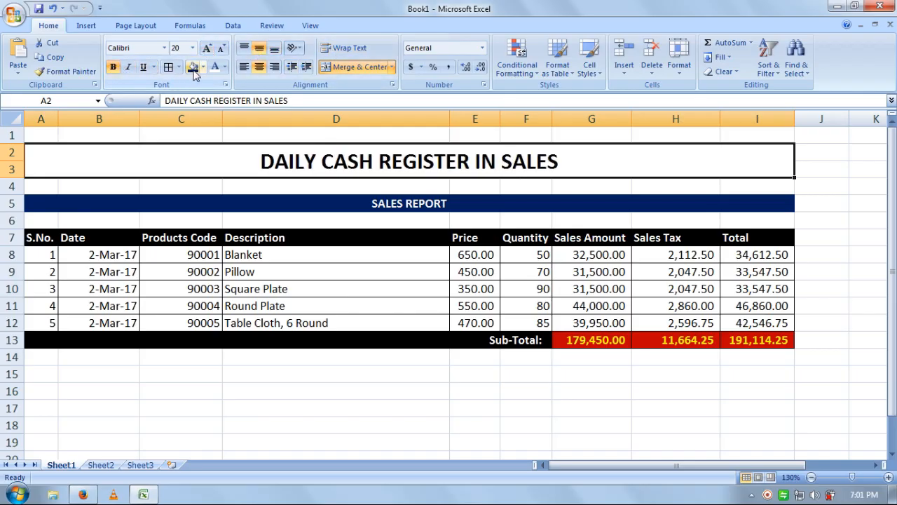
Give the main title a red fill and white text, and enlarge its font by one more size
{"action": "left_click", "coordinate": [203, 68]}
{"action": "left_click", "coordinate": [203, 165]}
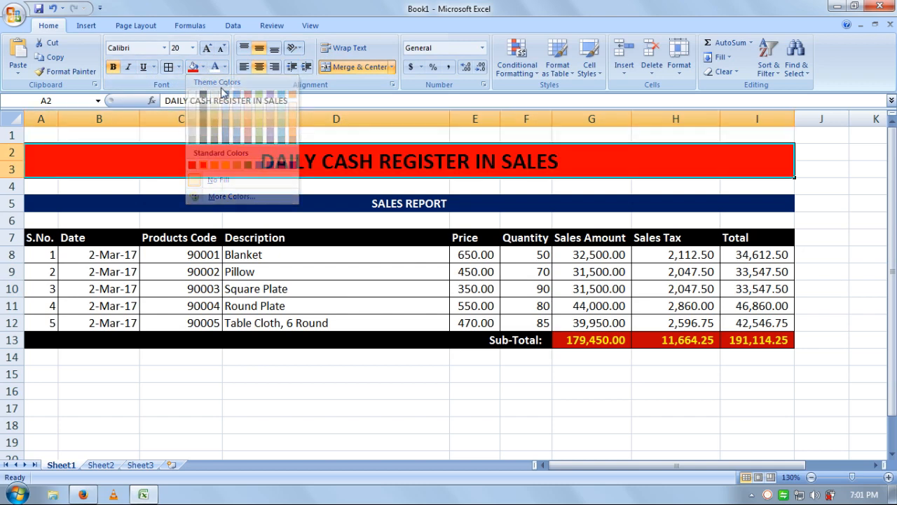
{"action": "left_click", "coordinate": [224, 67]}
{"action": "left_click", "coordinate": [214, 110]}
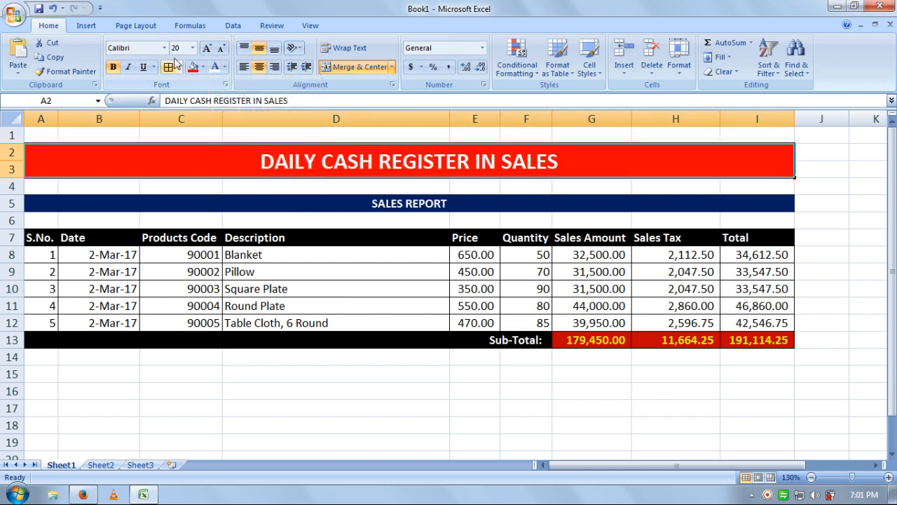
{"action": "left_click", "coordinate": [207, 47]}
{"action": "left_click", "coordinate": [434, 322]}
{"action": "left_click", "coordinate": [709, 421]}
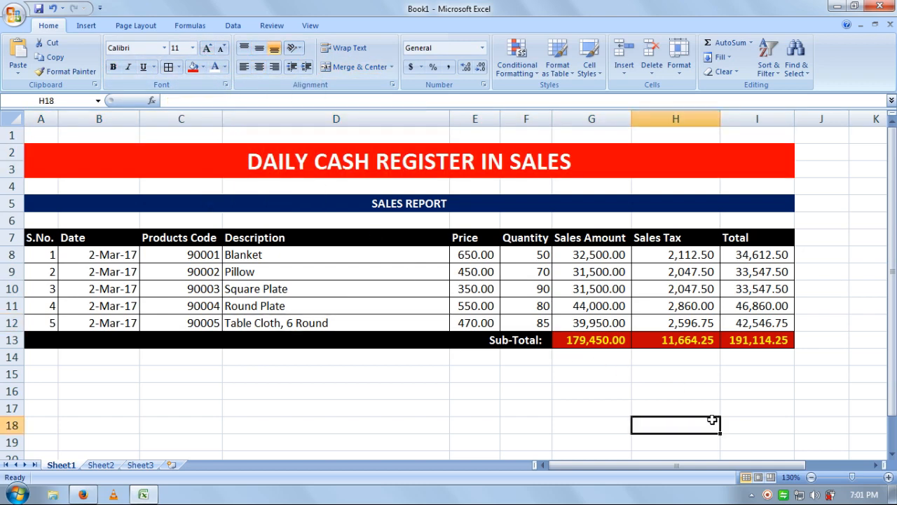
Insert a blank column before S.No., set its width to 2.14, and narrow the empty column K after Total
{"action": "left_click", "coordinate": [863, 236]}
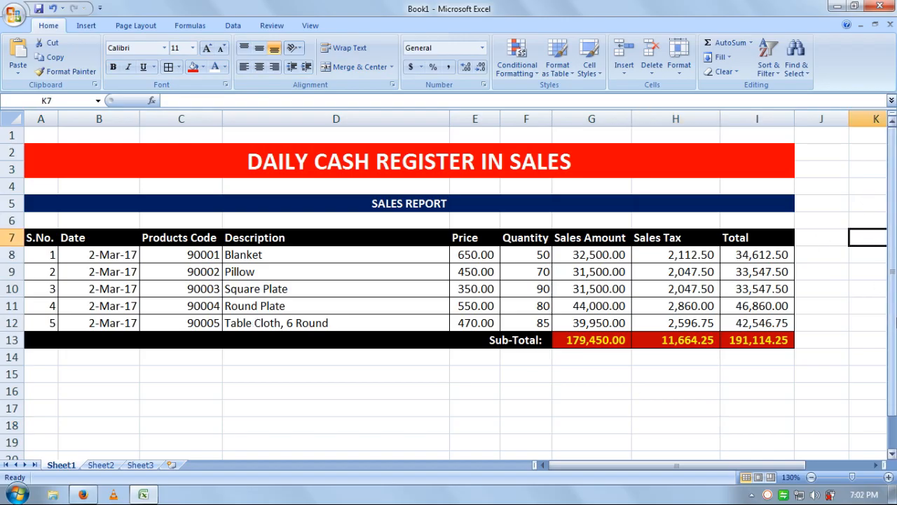
{"action": "right_click", "coordinate": [35, 119]}
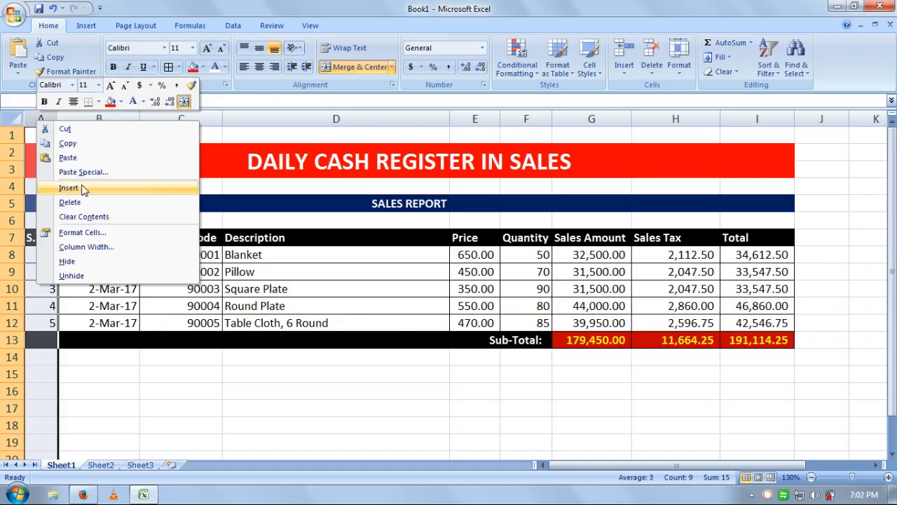
{"action": "left_click", "coordinate": [68, 187]}
{"action": "left_click_drag", "start_coordinate": [78, 119], "coordinate": [41, 119]}
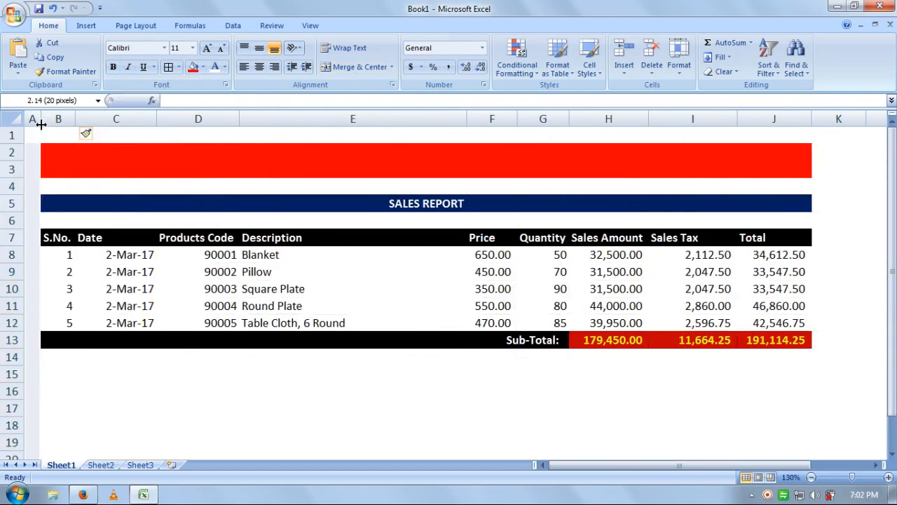
{"action": "left_click_drag", "start_coordinate": [866, 125], "coordinate": [838, 118]}
{"action": "left_click", "coordinate": [840, 278]}
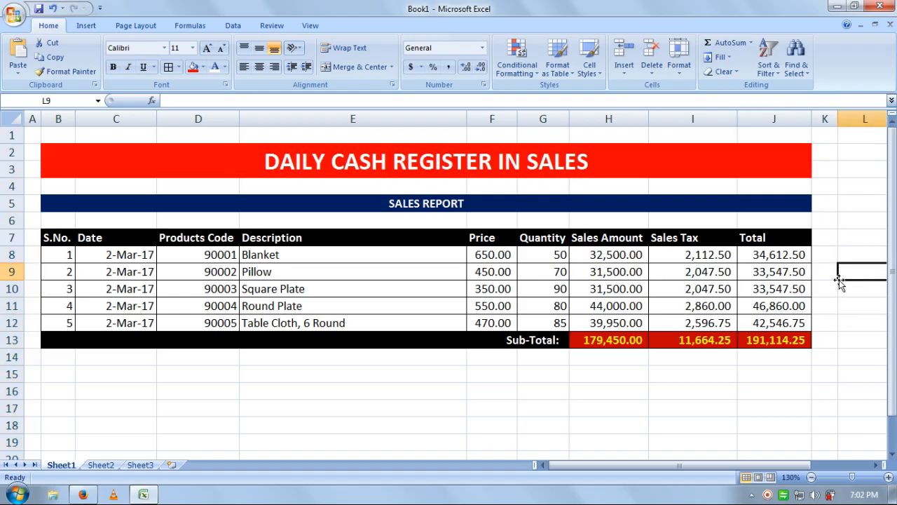